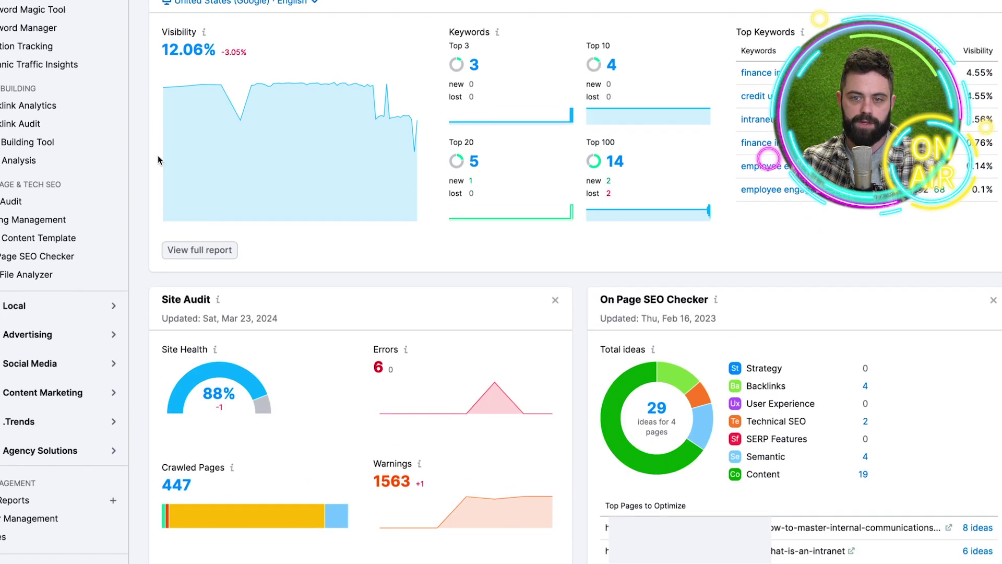
# Examine the project dashboard's widgets, from Site Audit and Backlink Audit through Traffic Analytics, Search Console performance and Organic Keywords
pyautogui.scroll(-3, 165, 178)
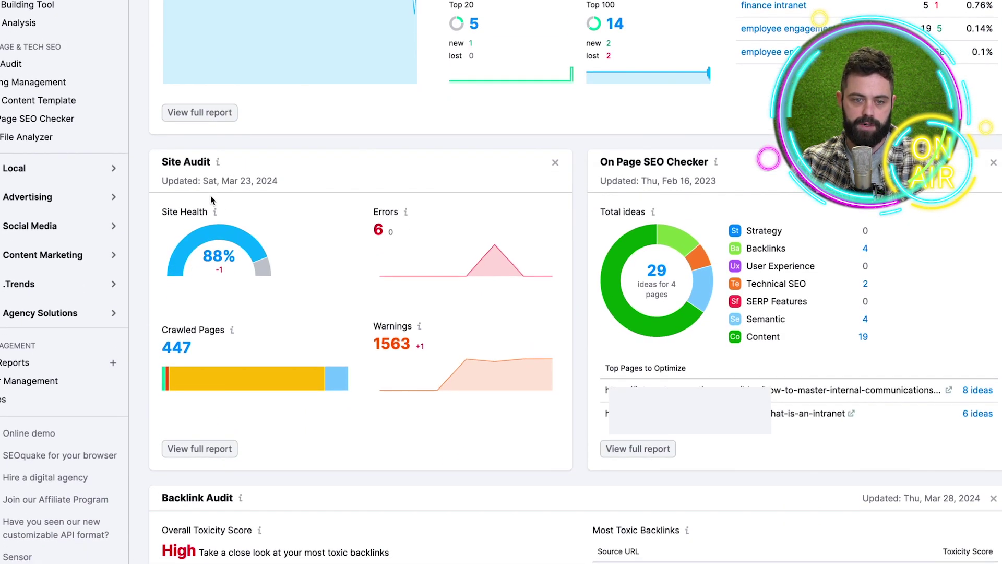
pyautogui.scroll(-10, 144, 175)
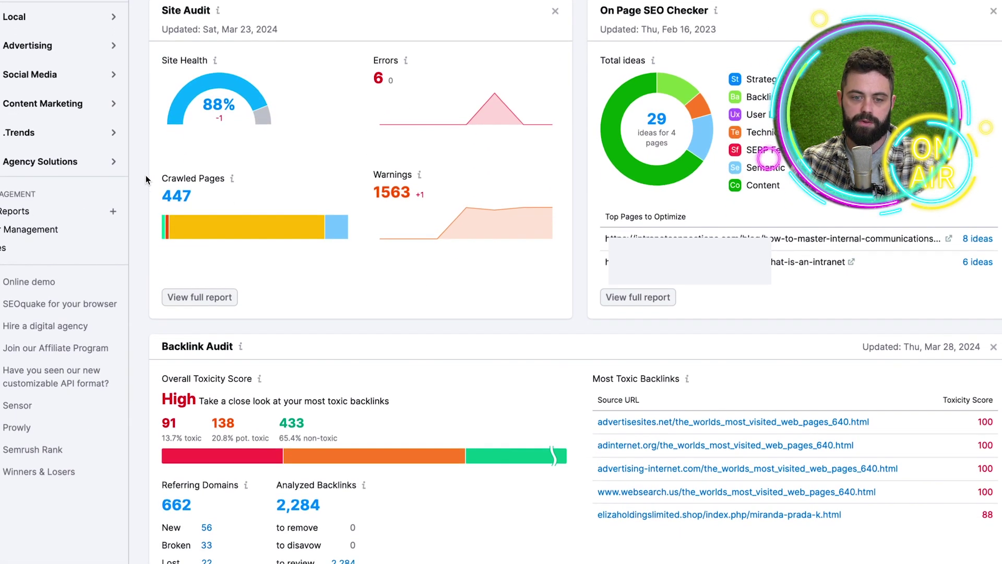
pyautogui.scroll(-8, 142, 232)
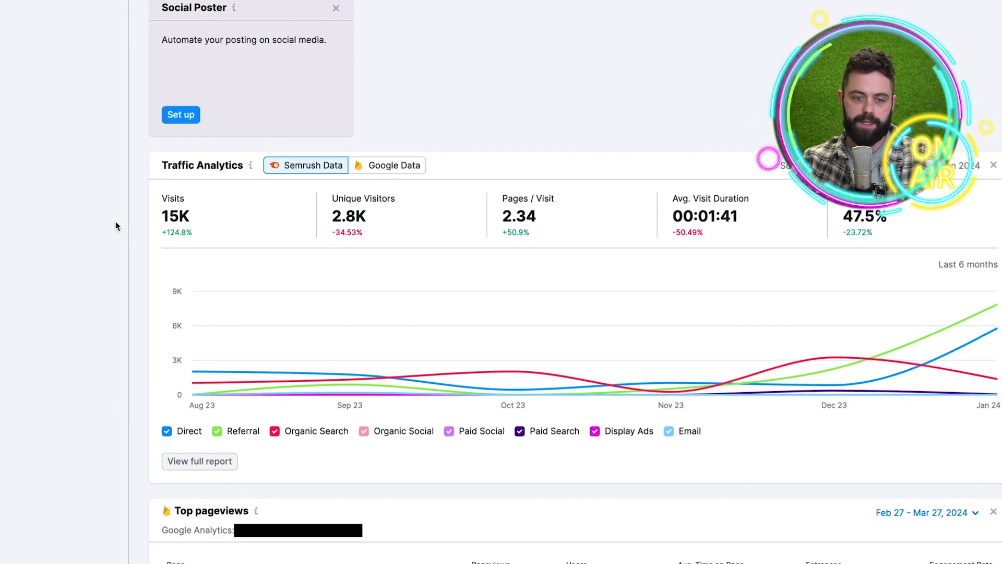
pyautogui.scroll(-6, 116, 225)
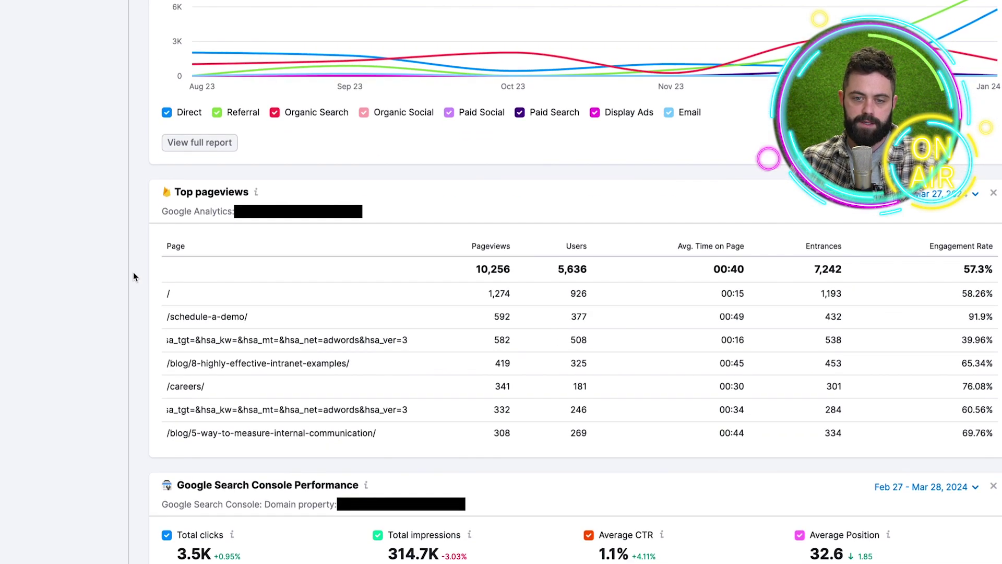
pyautogui.scroll(-3, 133, 277)
pyautogui.scroll(-4, 157, 235)
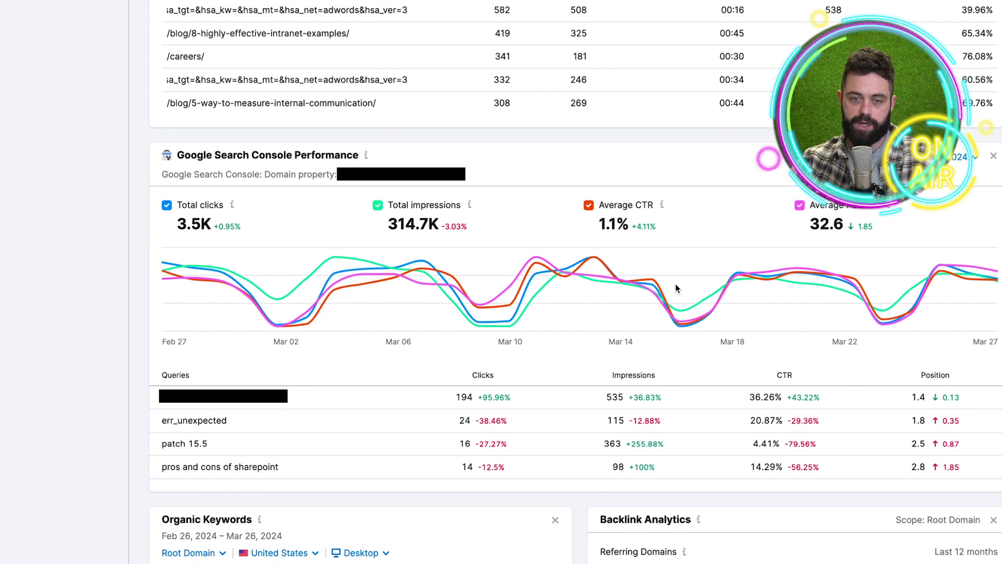
pyautogui.scroll(-6, 204, 283)
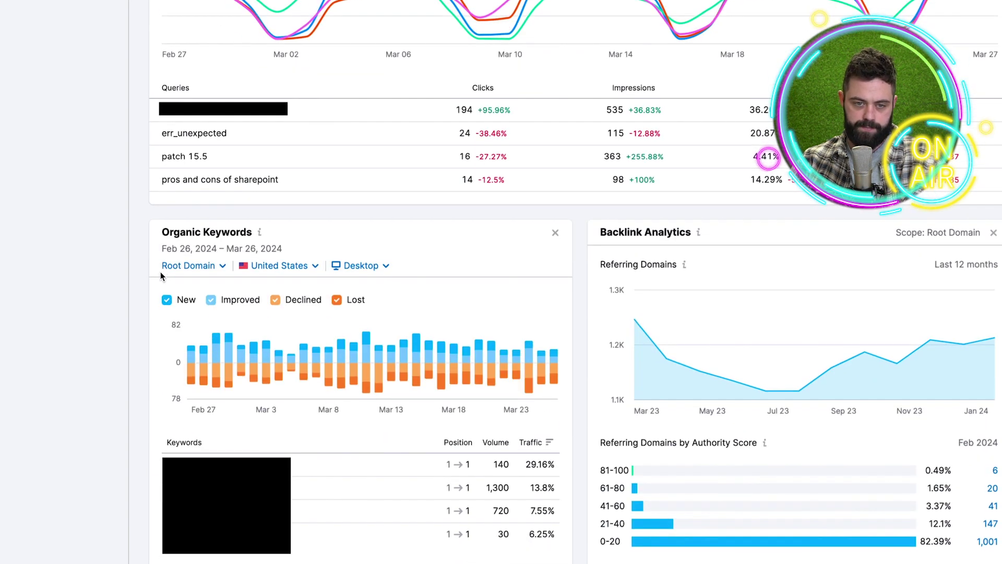
pyautogui.scroll(-1, 432, 403)
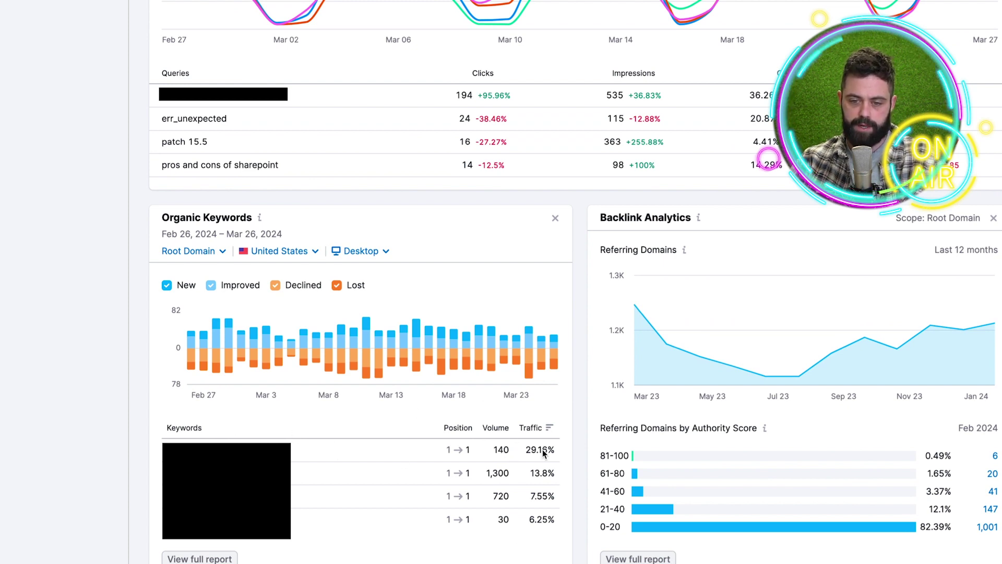
pyautogui.scroll(-6, 152, 401)
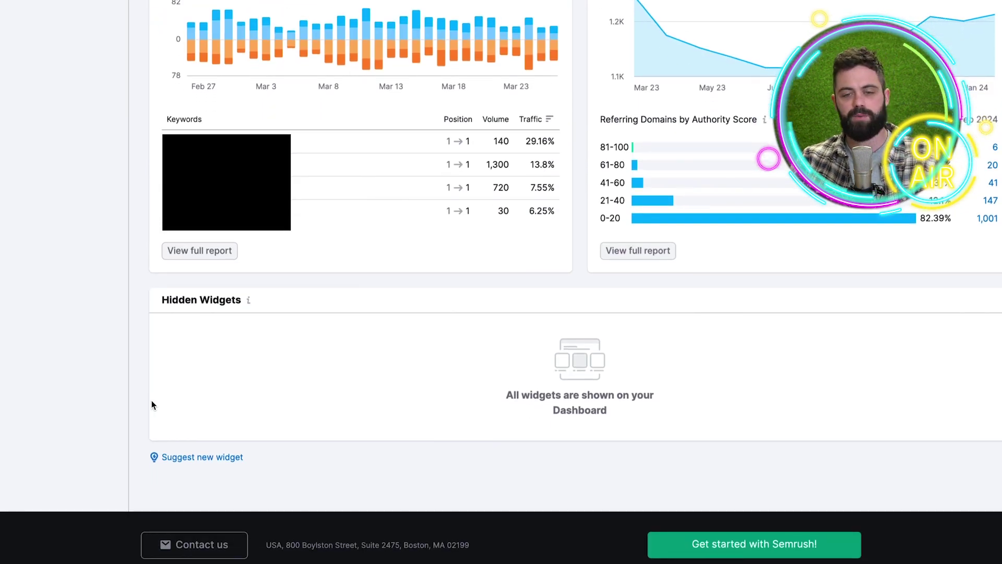
pyautogui.scroll(3, 151, 404)
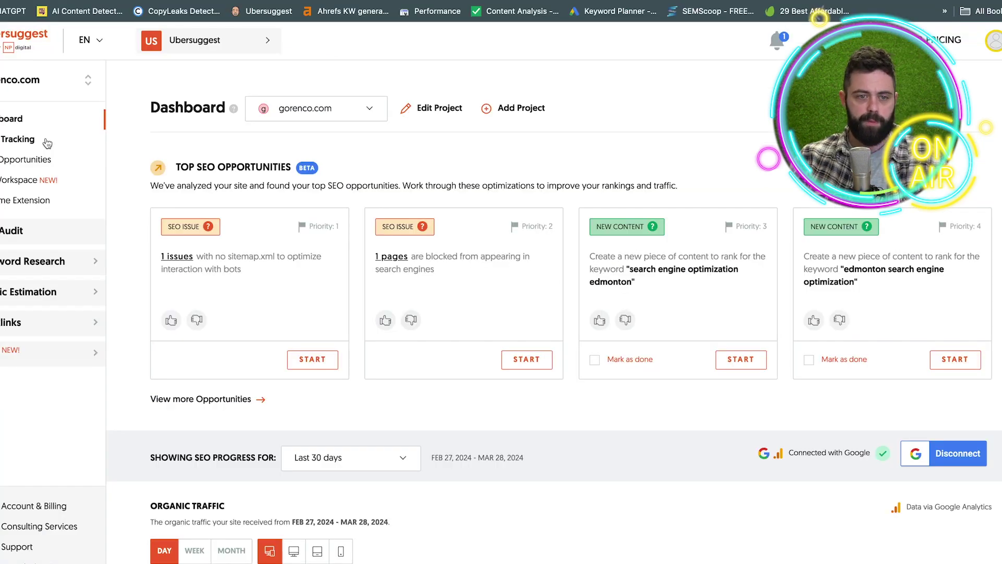
# In Ubersuggest, open Rank Tracking for gorenco.com and examine the tracked keywords' positions, changes, volume and SEO difficulty
pyautogui.click(23, 141)
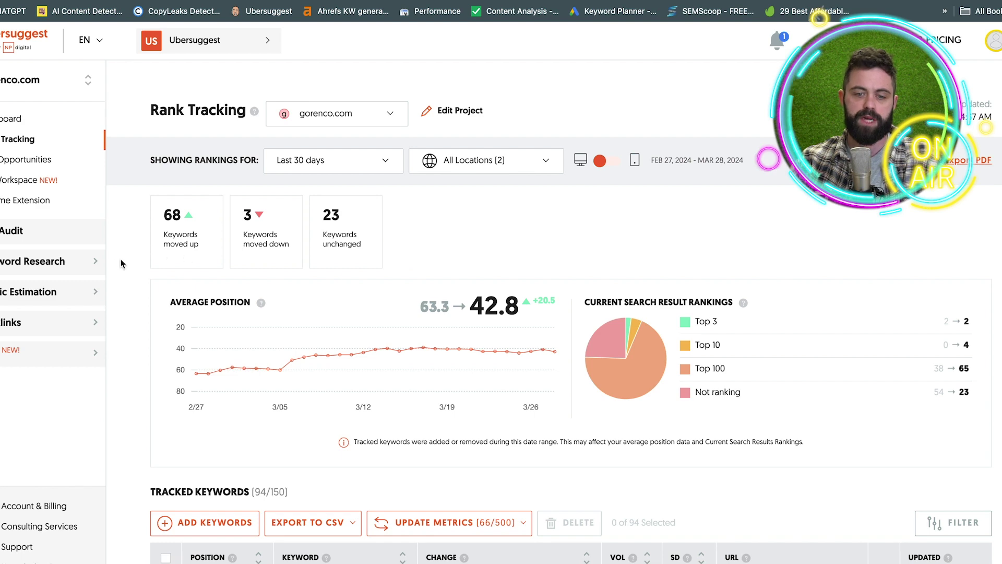
pyautogui.scroll(-6, 117, 257)
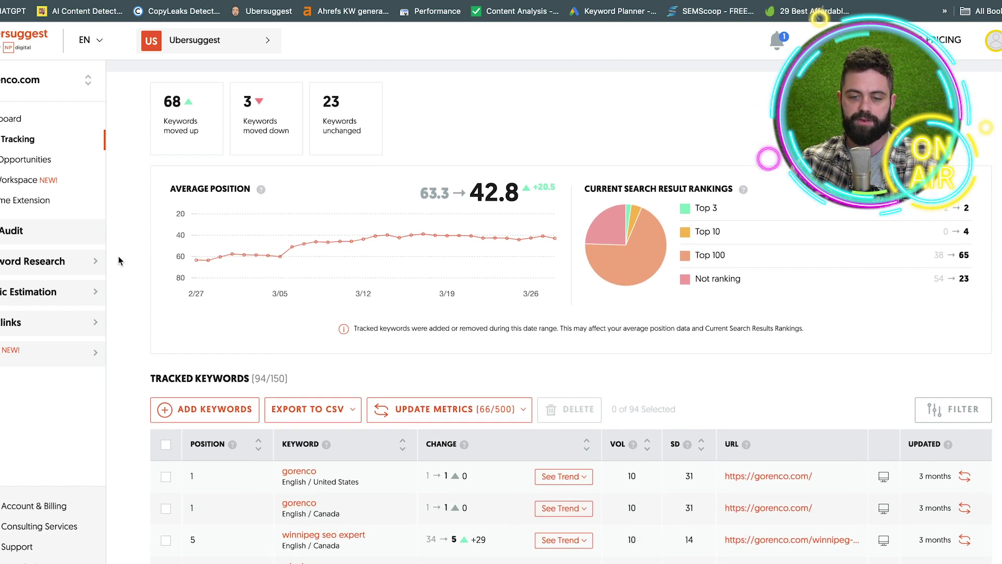
pyautogui.scroll(-2, 119, 261)
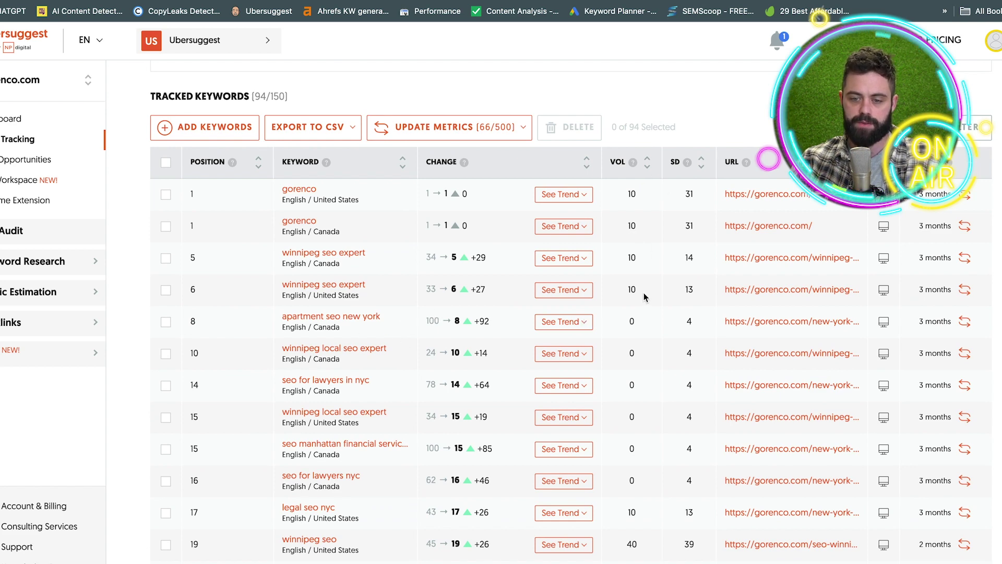
pyautogui.scroll(-3, 646, 298)
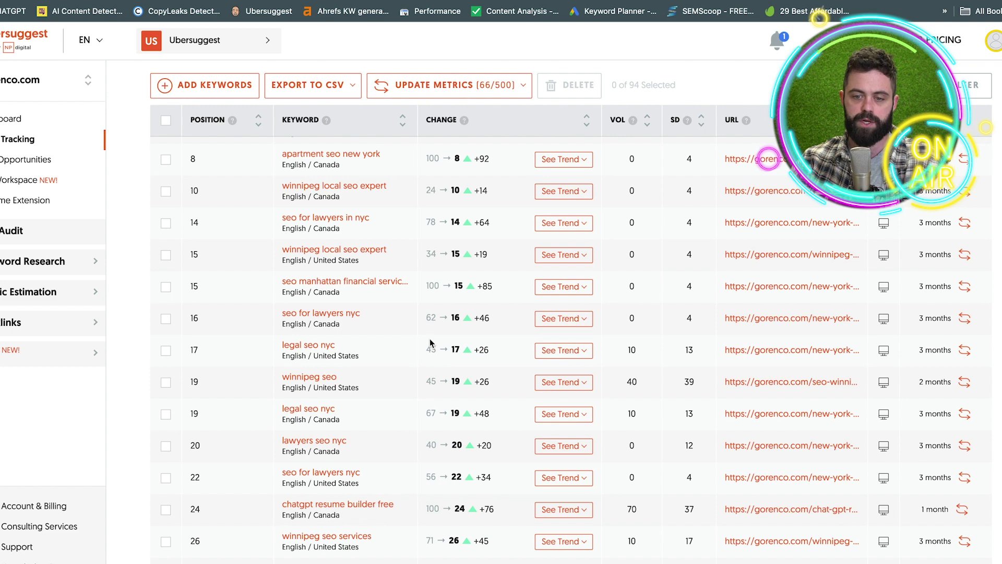
pyautogui.scroll(-1, 429, 342)
pyautogui.scroll(-1, 429, 341)
pyautogui.scroll(-2, 426, 343)
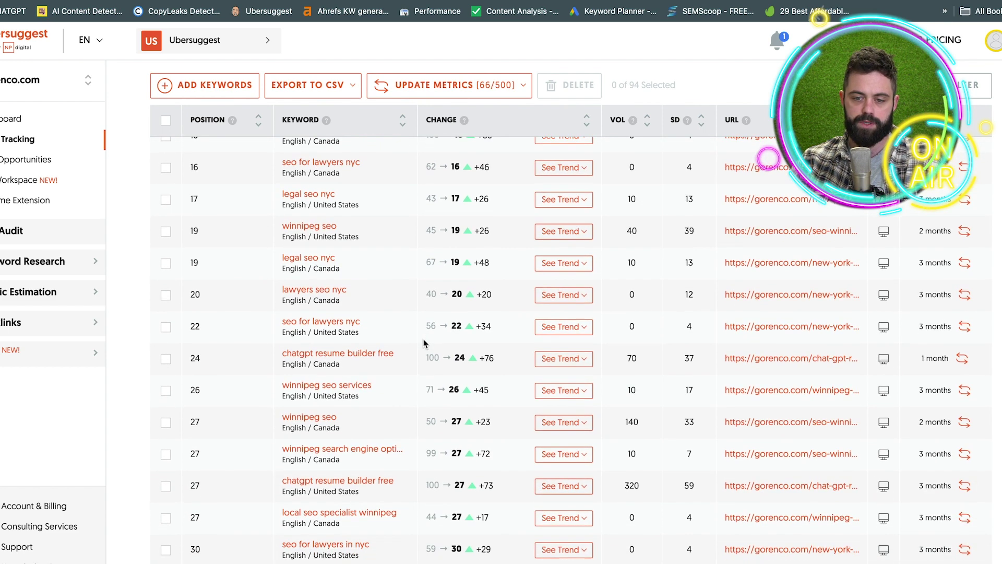
pyautogui.scroll(-1, 424, 343)
pyautogui.scroll(-1, 424, 342)
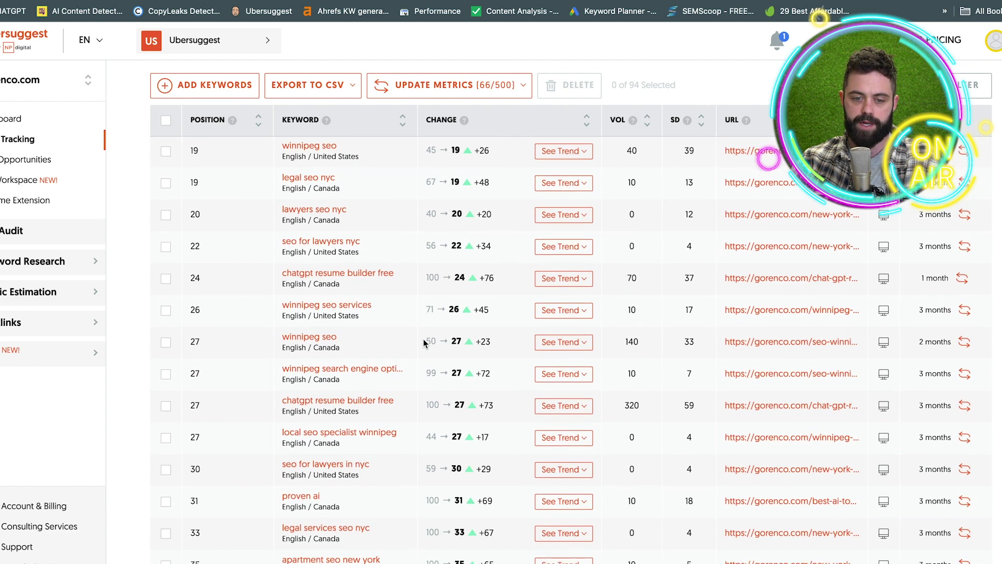
pyautogui.scroll(-5, 424, 339)
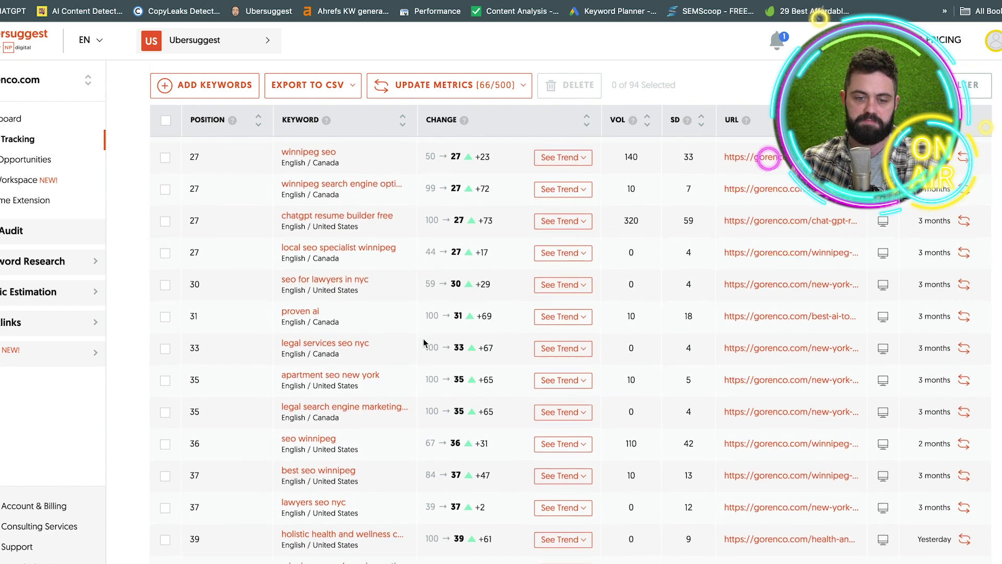
pyautogui.scroll(15, 424, 340)
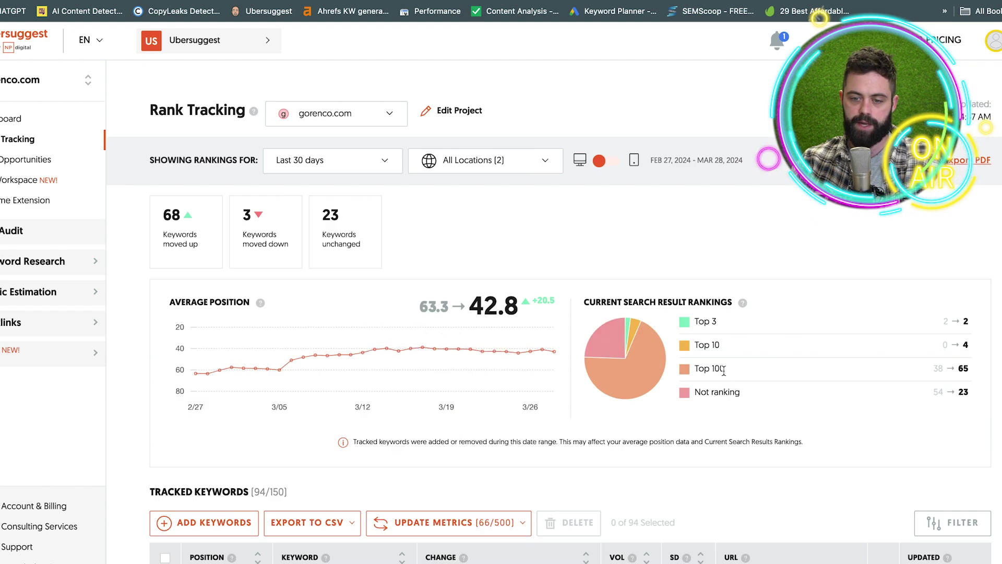
# Compare the mobile rankings with the desktop ones, ending on the desktop view
pyautogui.scroll(-4, 642, 363)
pyautogui.scroll(3, 145, 265)
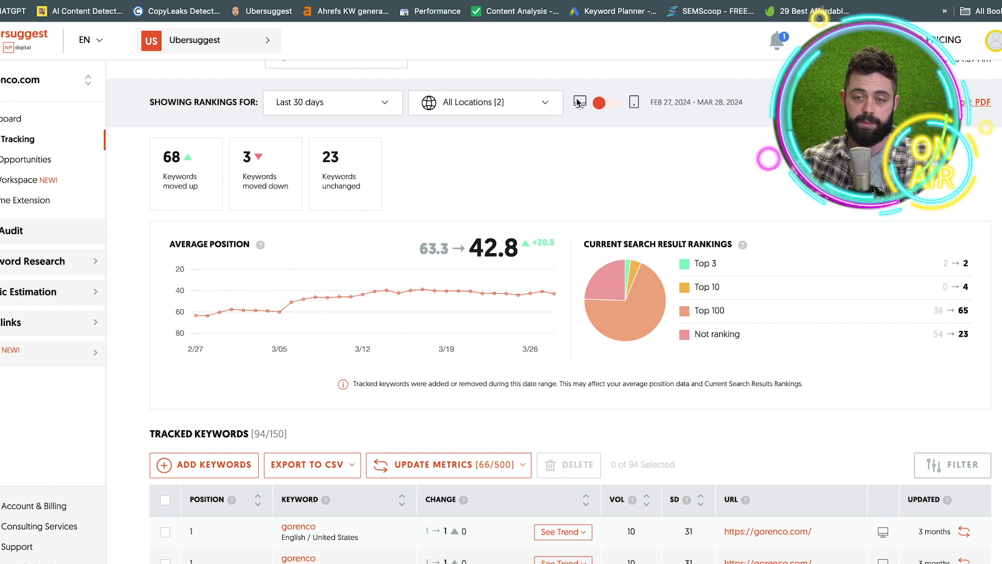
pyautogui.click(602, 106)
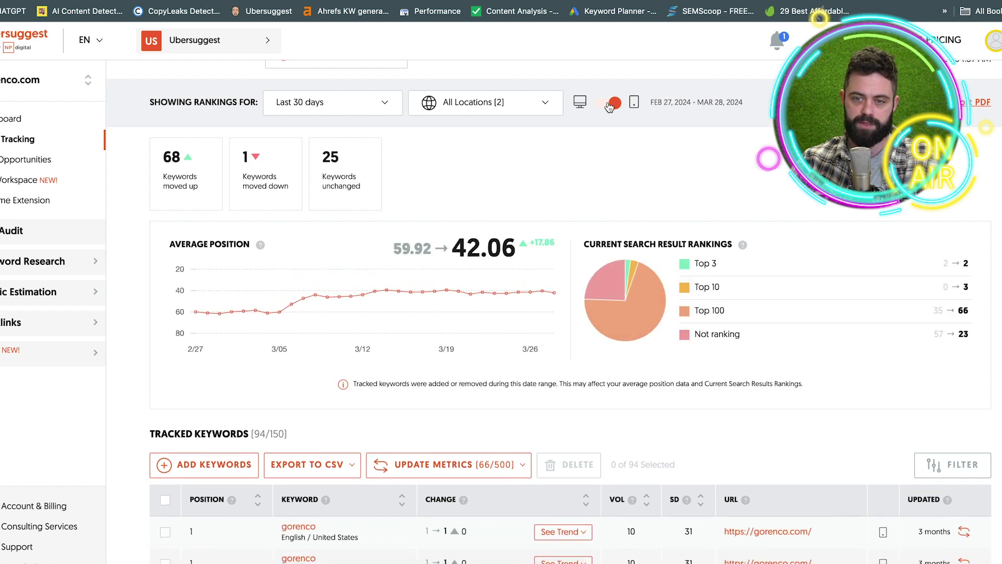
pyautogui.click(613, 106)
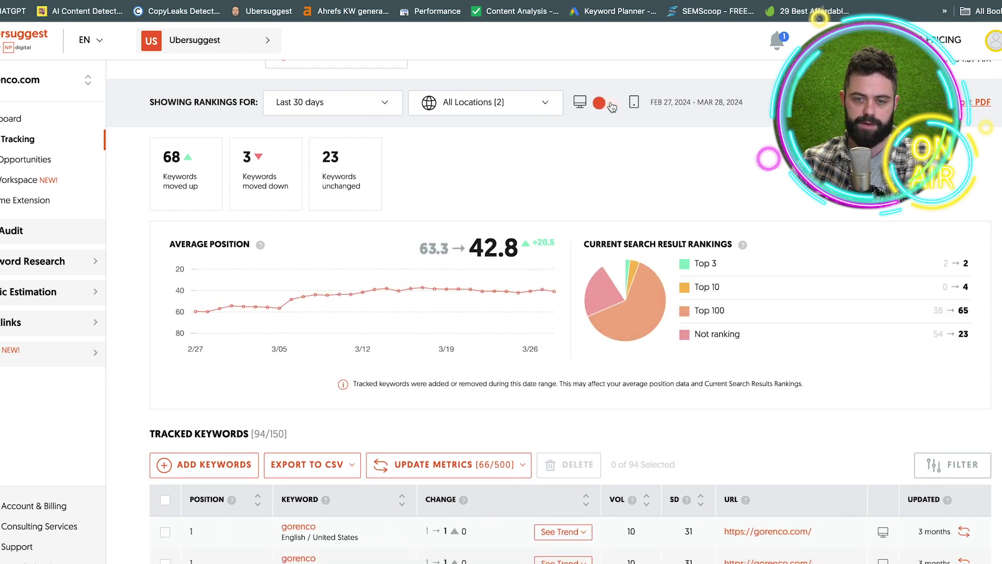
# Open the SEO Opportunities for gorenco.com and review the list down to the "search engine optimization for lawyers" suggestion
pyautogui.click(47, 161)
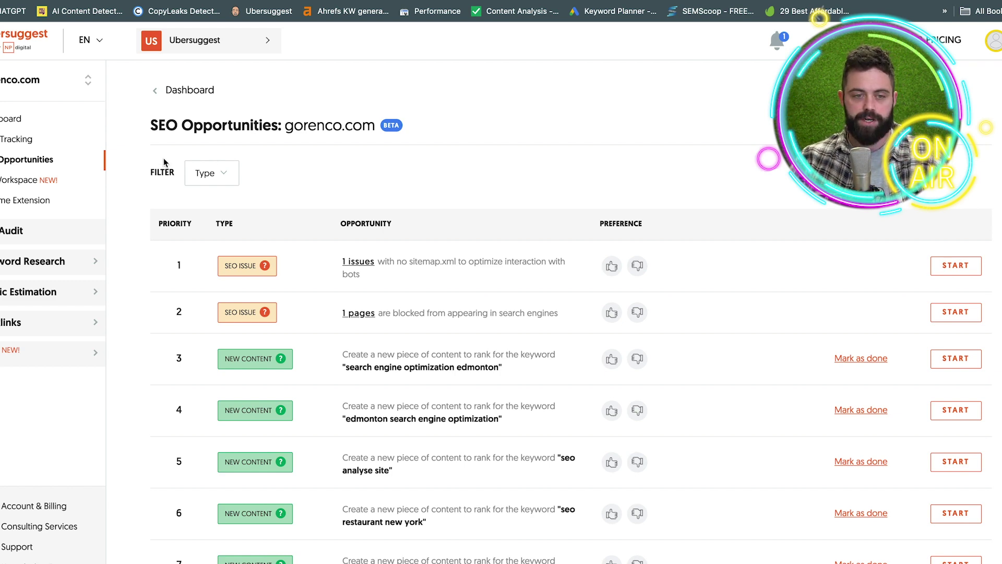
pyautogui.scroll(-2, 126, 167)
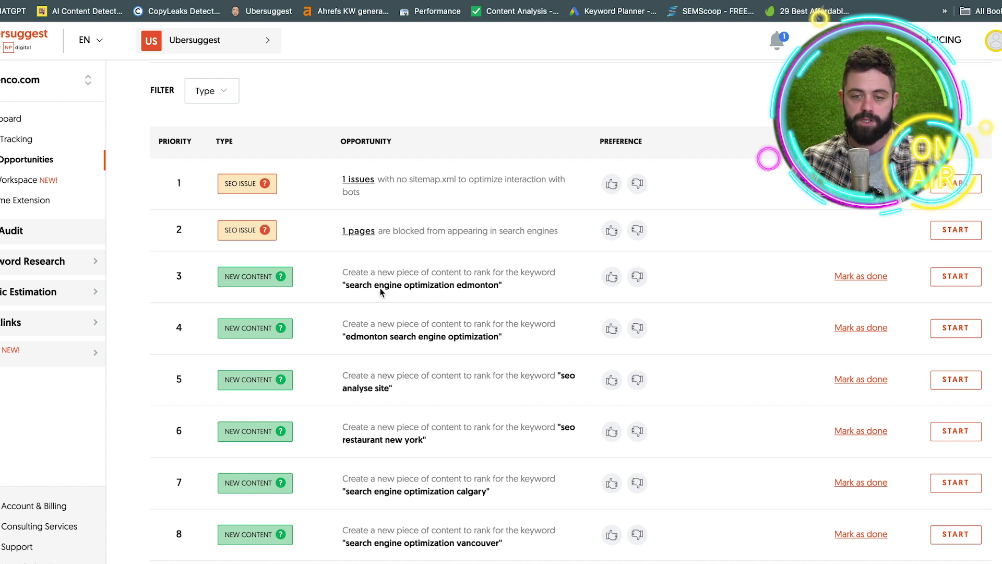
pyautogui.scroll(-3, 470, 313)
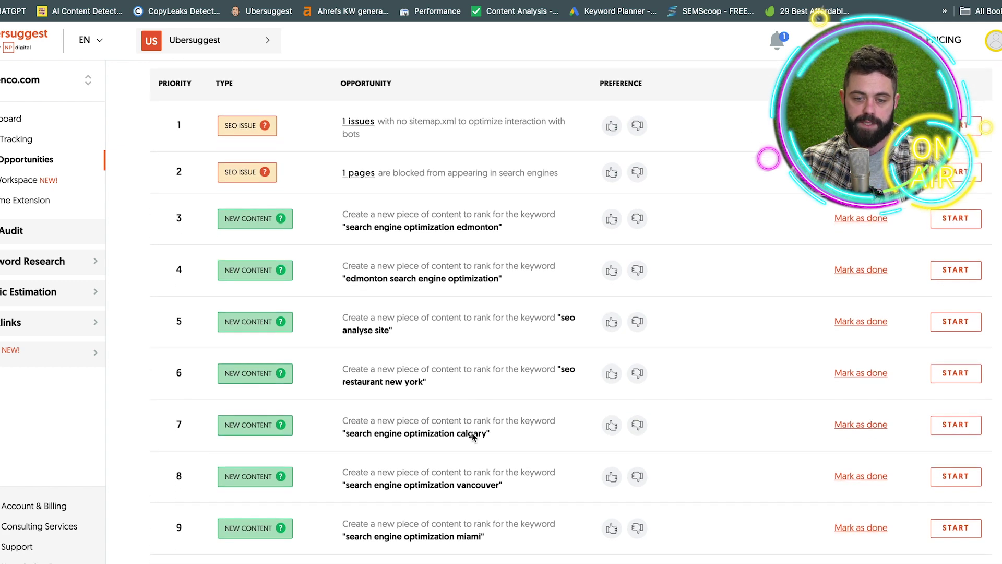
pyautogui.scroll(-1, 480, 463)
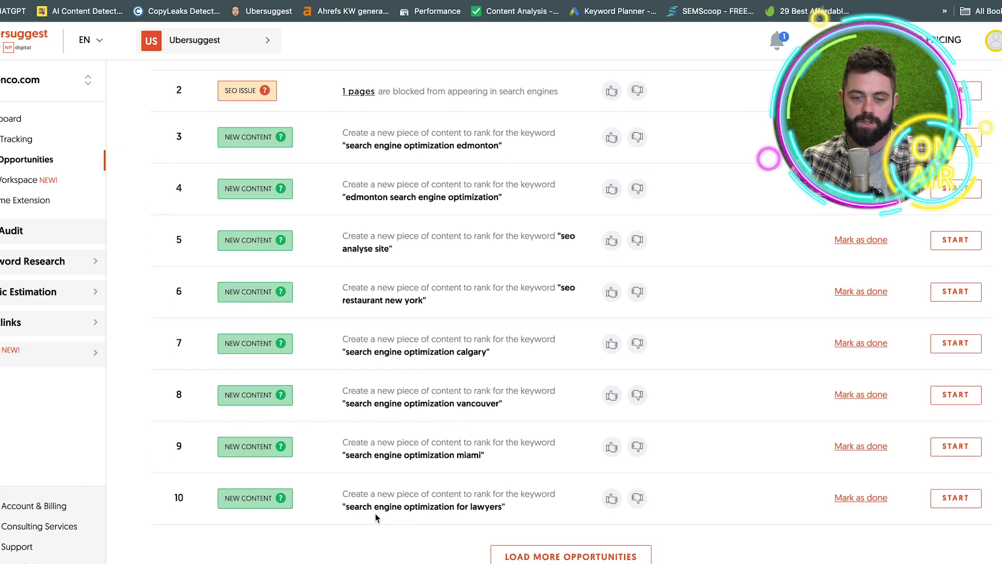
pyautogui.moveTo(345, 508); pyautogui.dragTo(500, 510)
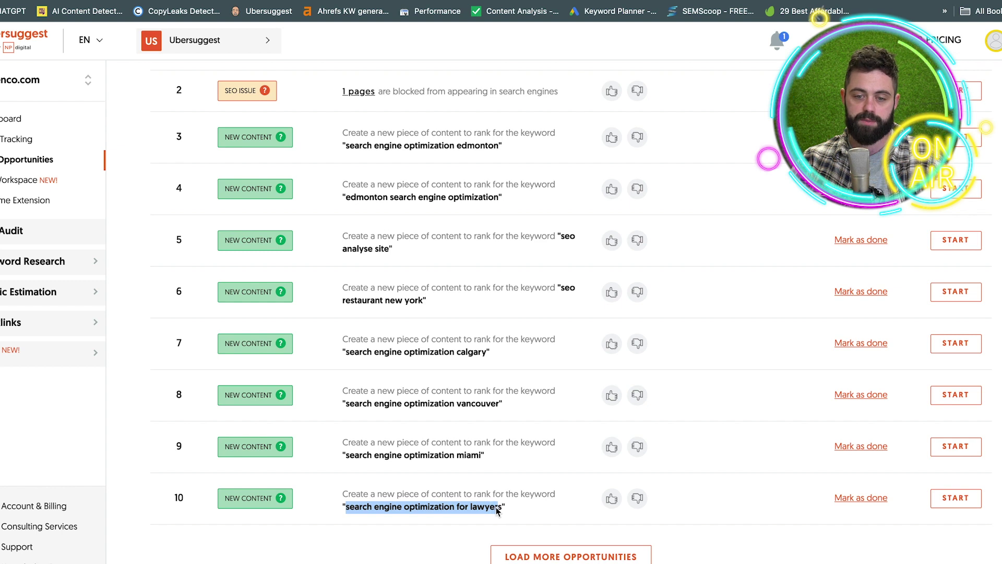
pyautogui.click(500, 510)
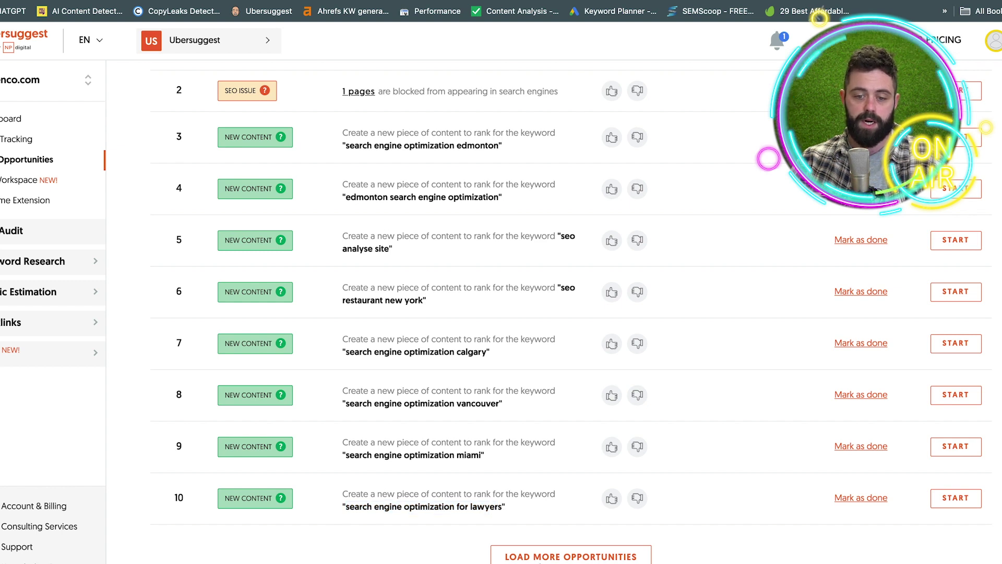
# Load more opportunities and examine the reasons and search difficulty for the keyword "search engine optimization company"
pyautogui.click(501, 555)
pyautogui.scroll(-10, 493, 535)
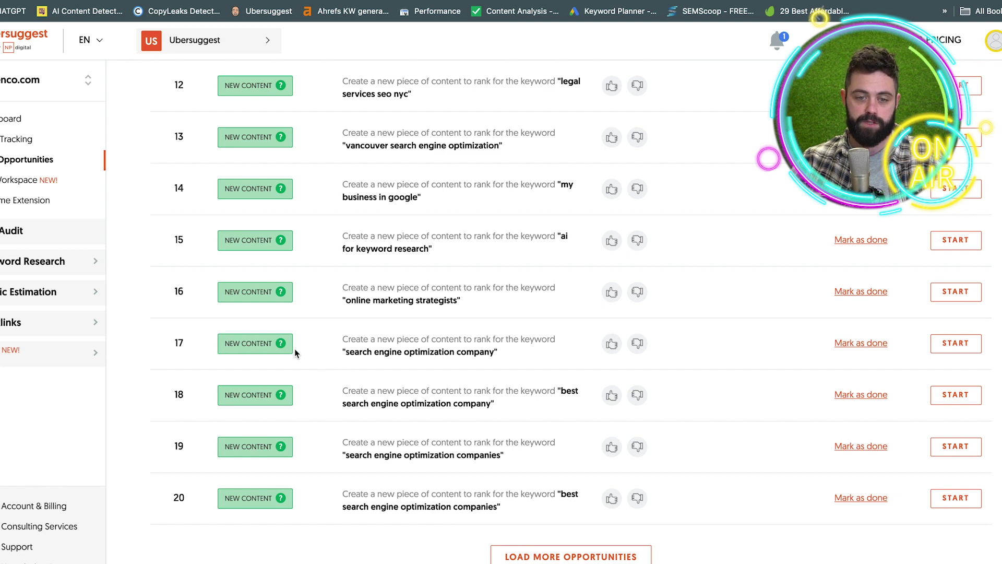
pyautogui.moveTo(281, 348)
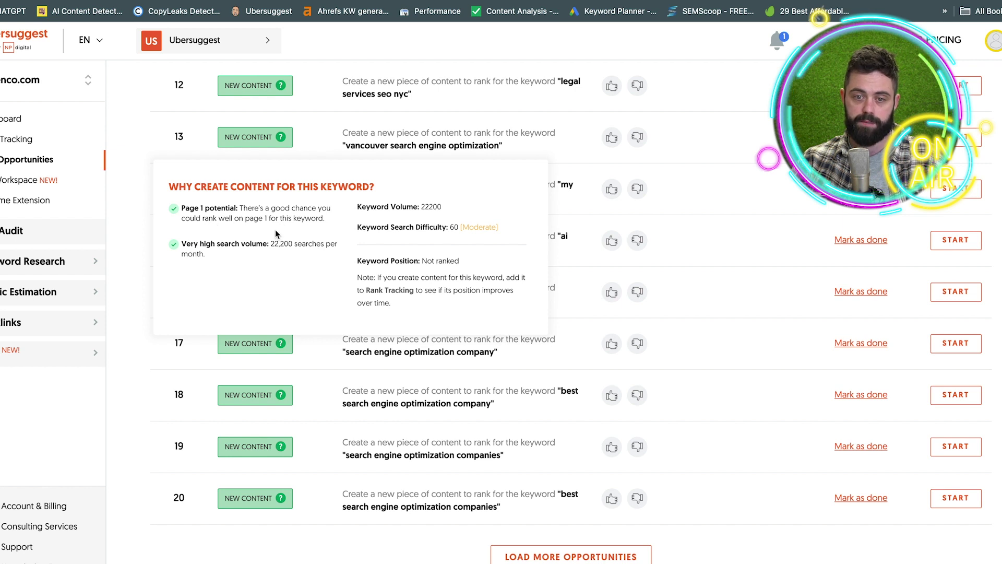
pyautogui.moveTo(449, 227); pyautogui.dragTo(498, 233)
pyautogui.click(502, 232)
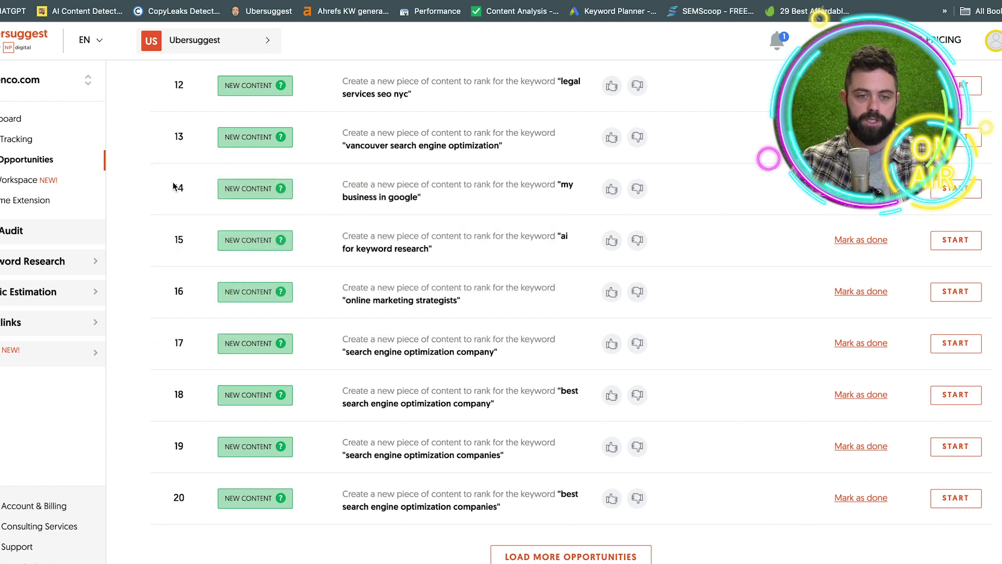
# Open the workspace for gorenco.com and look through its search history
pyautogui.scroll(3, 173, 183)
pyautogui.scroll(3, 148, 186)
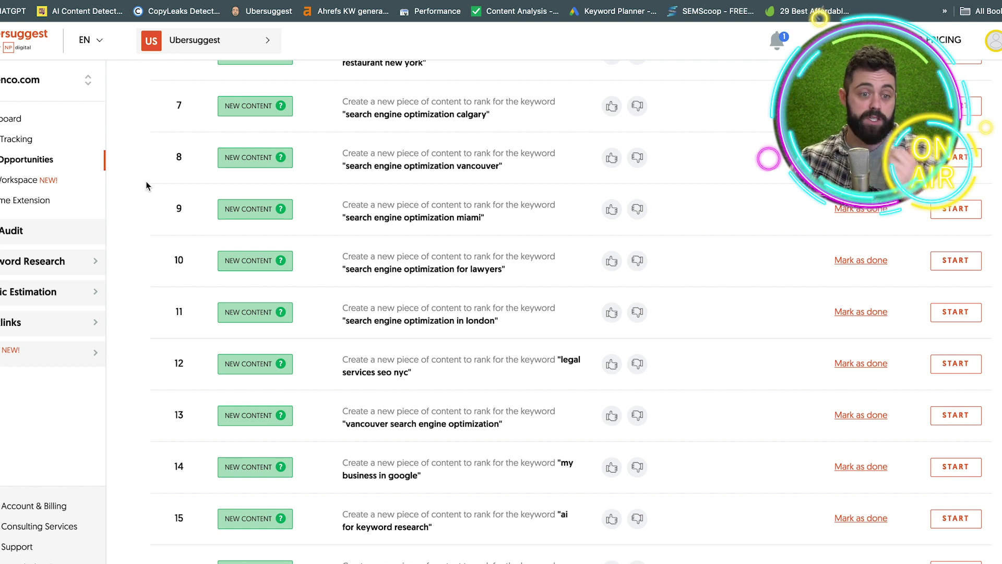
pyautogui.click(1, 182)
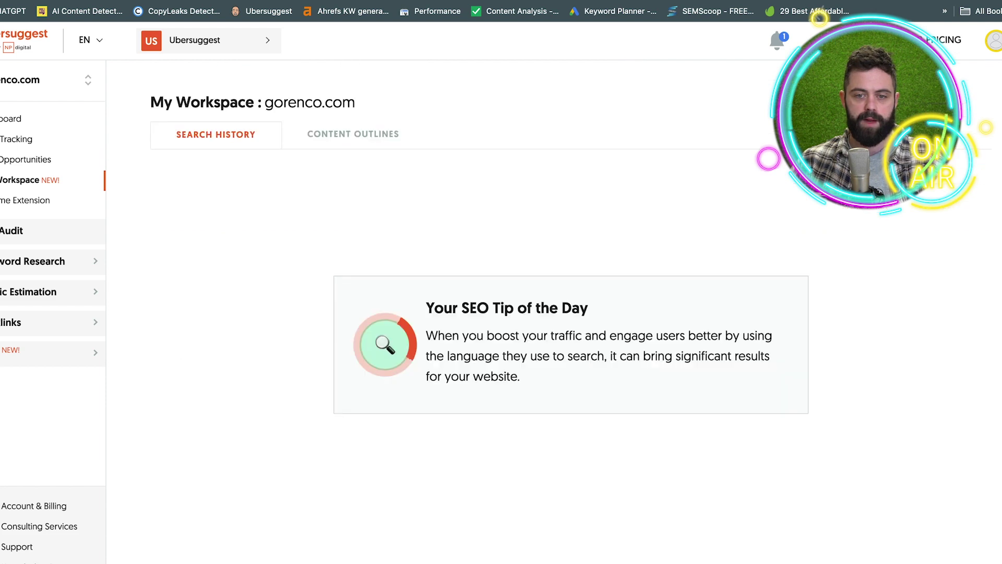
pyautogui.scroll(-3, 135, 195)
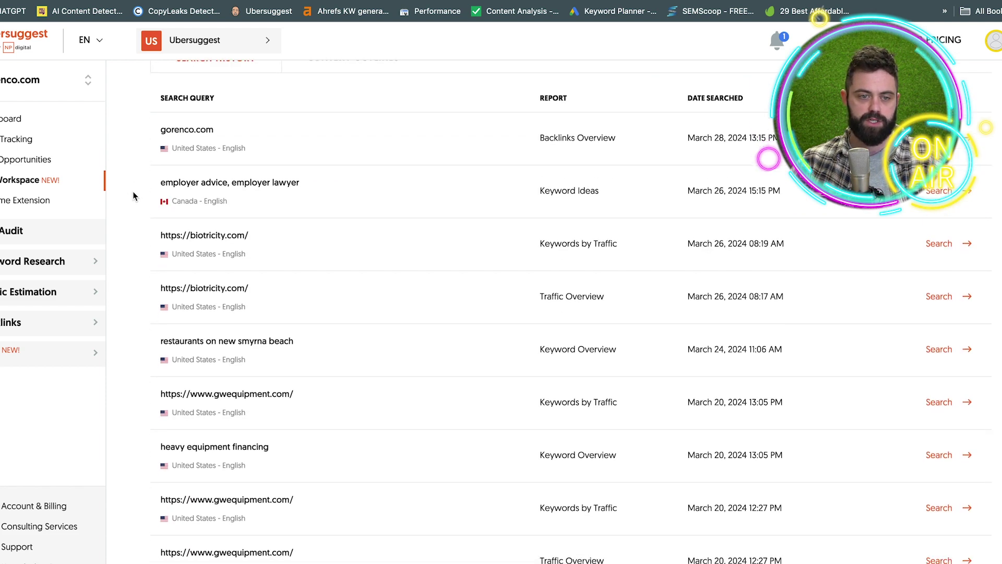
pyautogui.scroll(1, 115, 198)
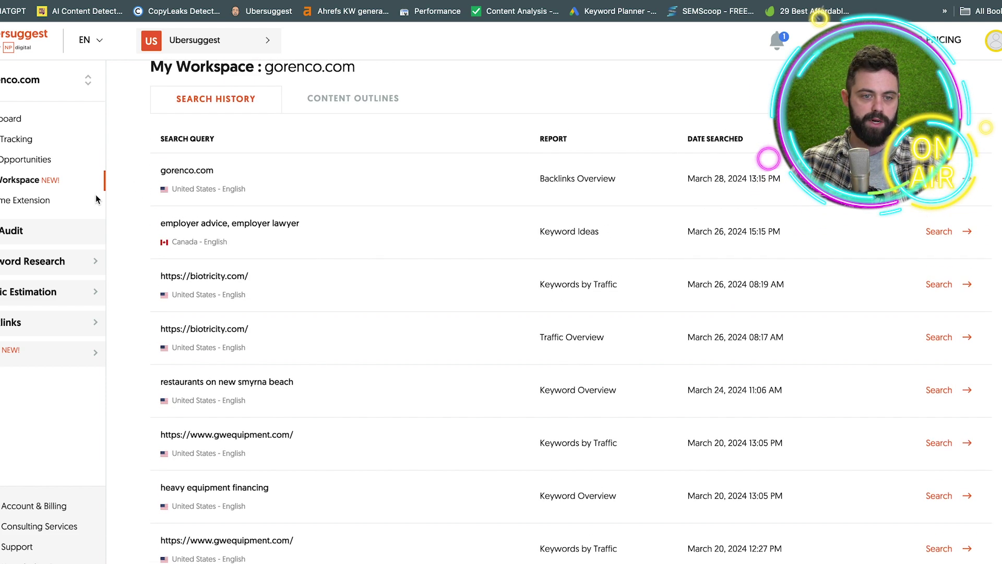
# Open the Site Audit for gorenco.com and examine the discovered pages, top SEO issues and desktop site speed
pyautogui.click(18, 235)
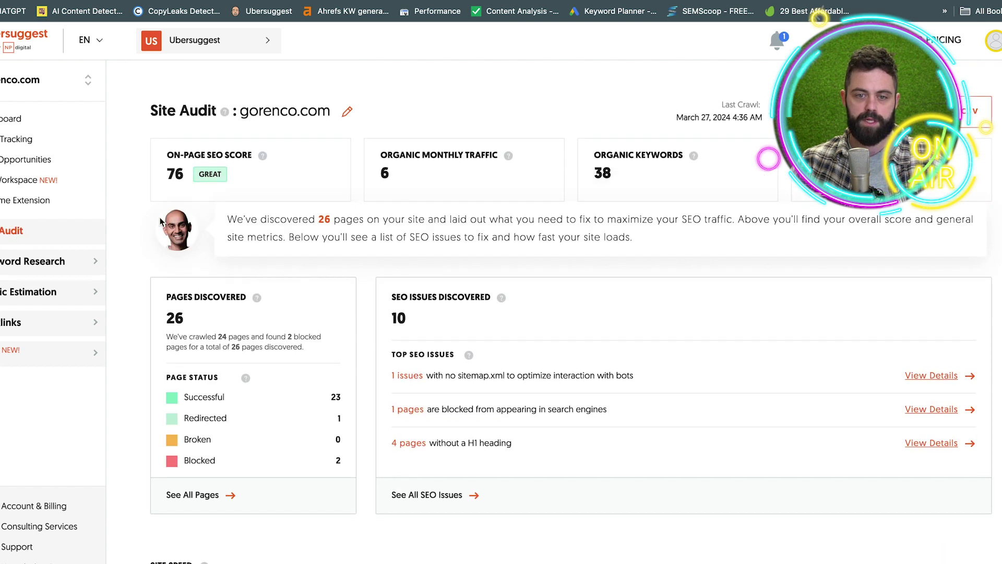
pyautogui.scroll(-1, 159, 206)
pyautogui.scroll(-5, 159, 206)
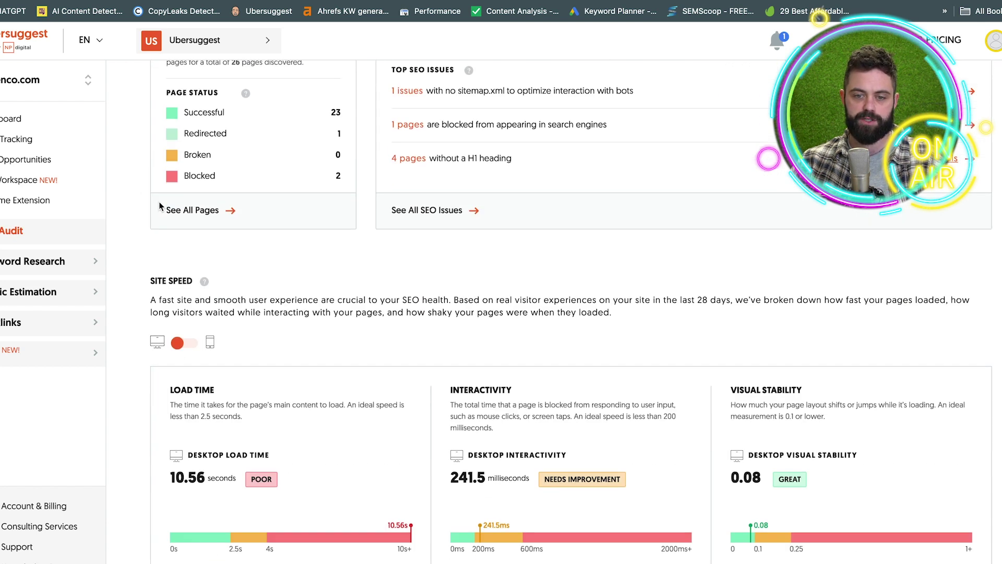
# Open the Keyword Overview tool and look up the keyword "SEO miami" in English
pyautogui.scroll(5, 160, 206)
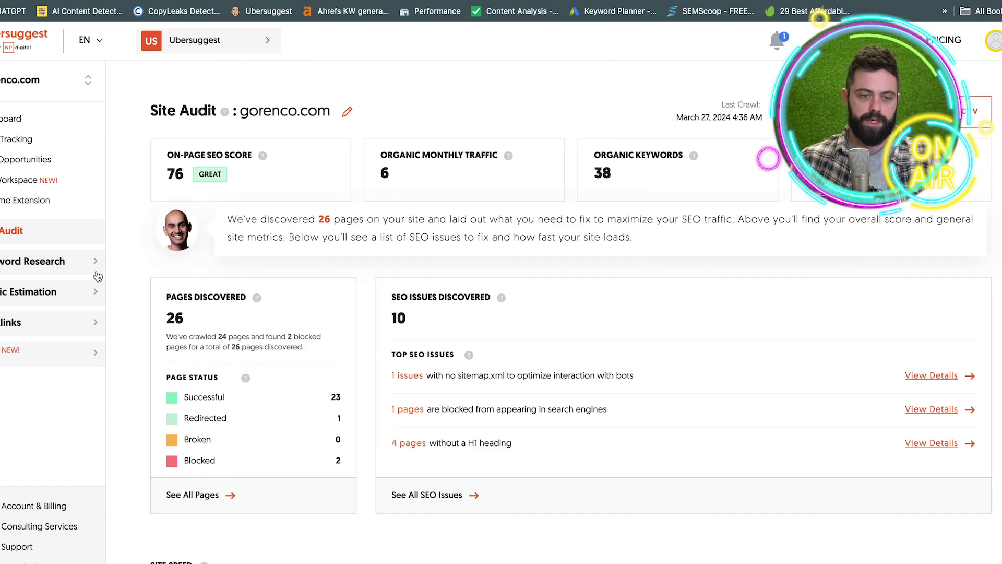
pyautogui.click(91, 265)
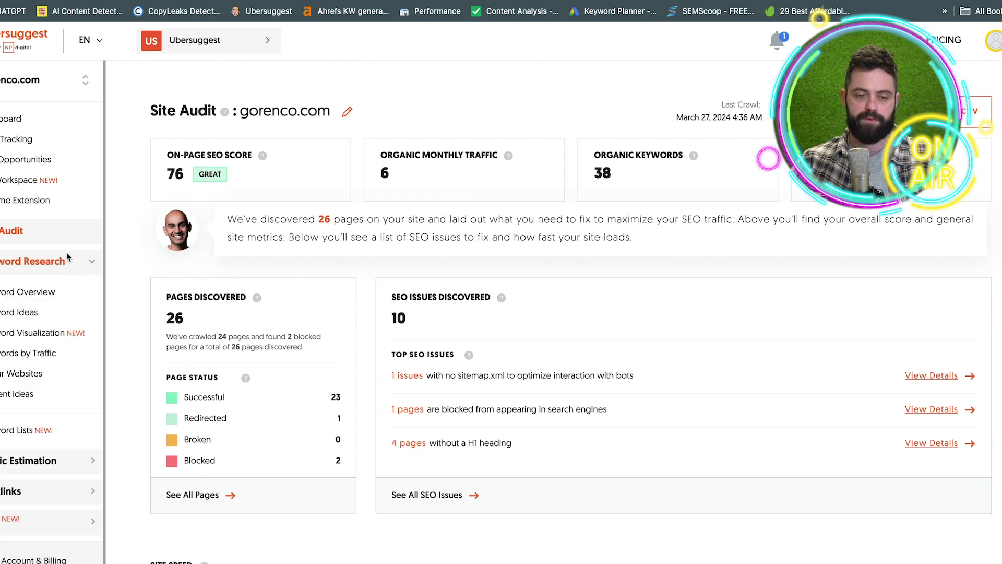
pyautogui.click(55, 293)
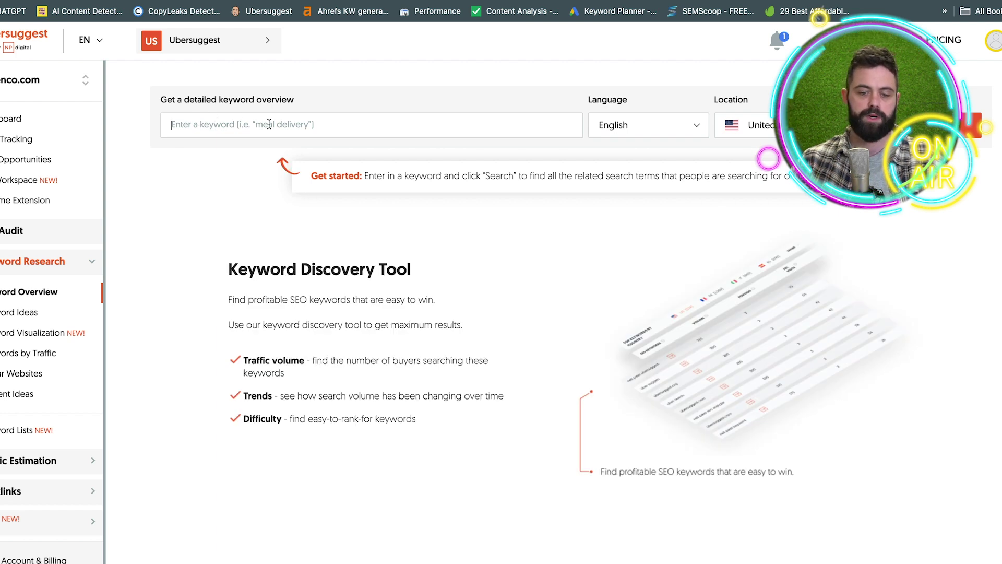
pyautogui.write('SEO miami')
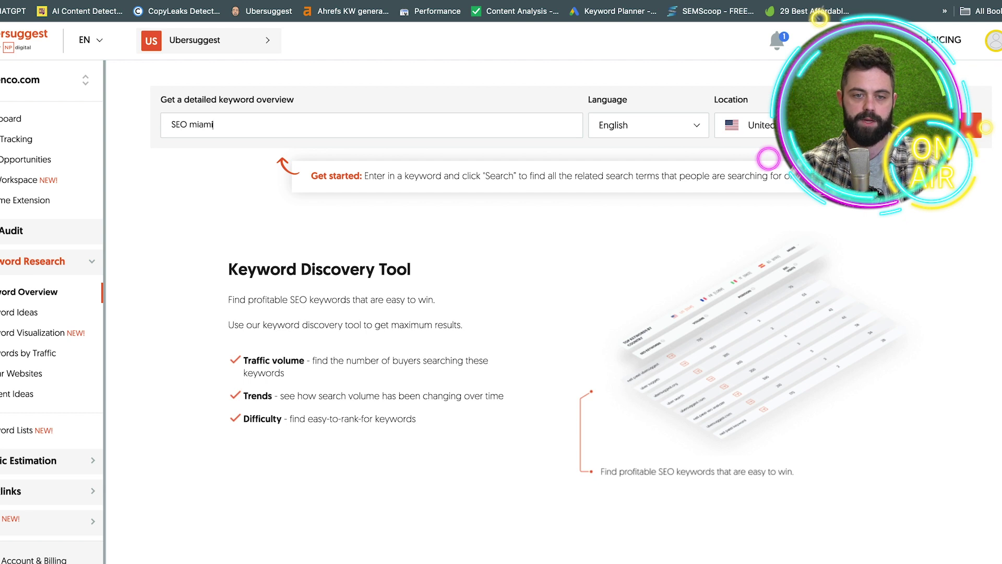
pyautogui.press('Return')
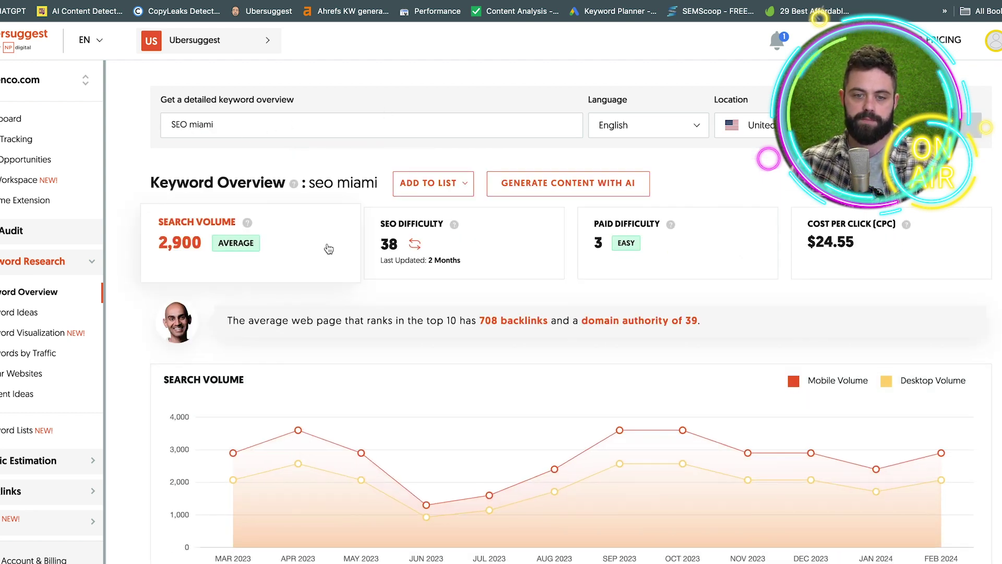
# Refresh the SEO difficulty for "seo miami" and review the overview down to its keyword ideas
pyautogui.click(410, 244)
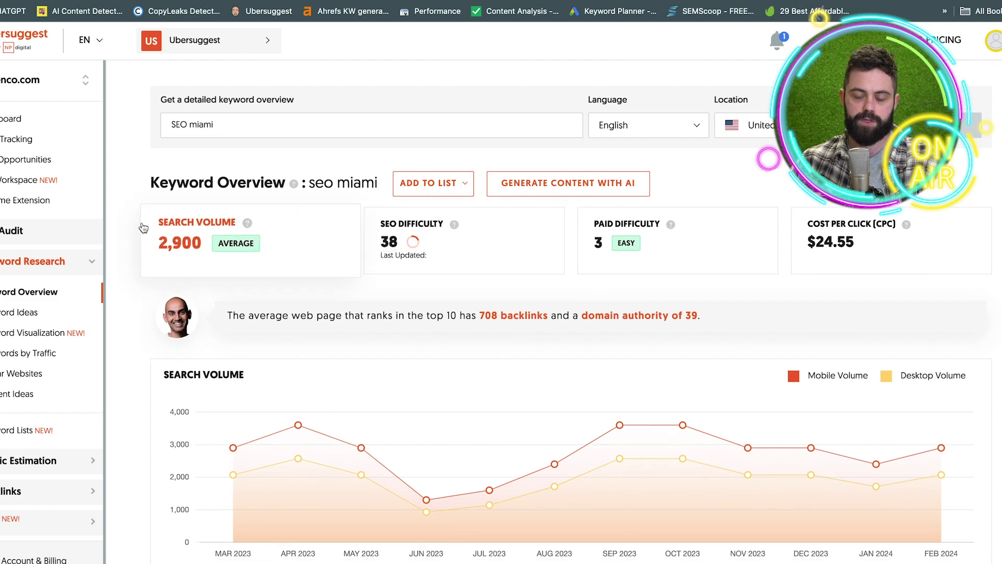
pyautogui.scroll(-1, 147, 230)
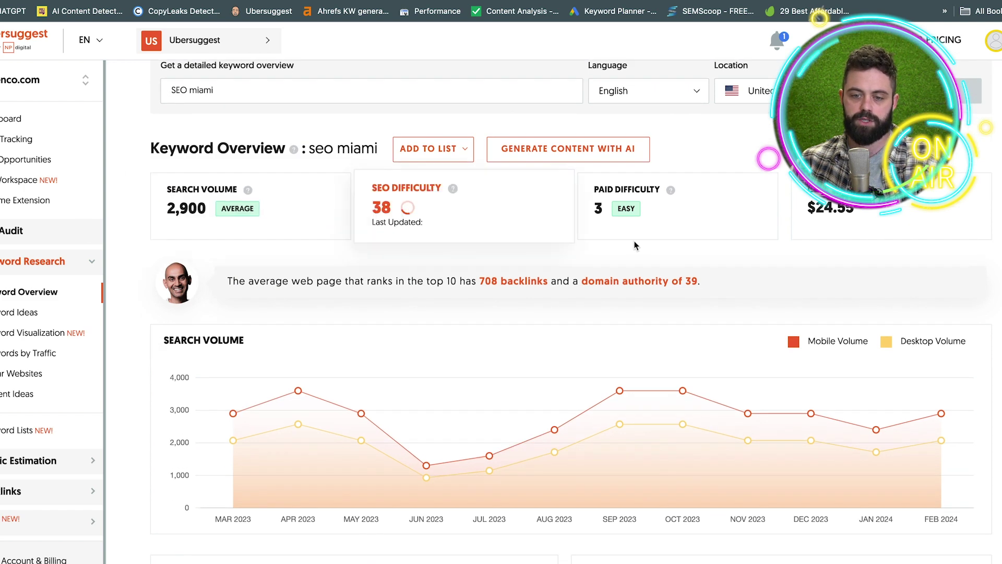
pyautogui.scroll(-10, 157, 242)
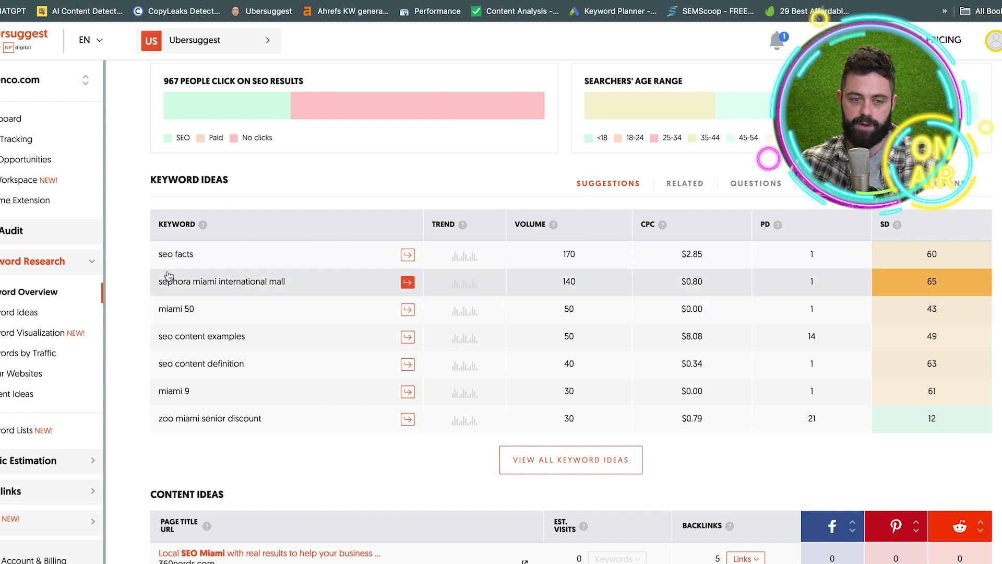
# Open Keyword Ideas and search with "SEO agency miami" and "SEO expert miami" added alongside "SEO miami"
pyautogui.click(21, 319)
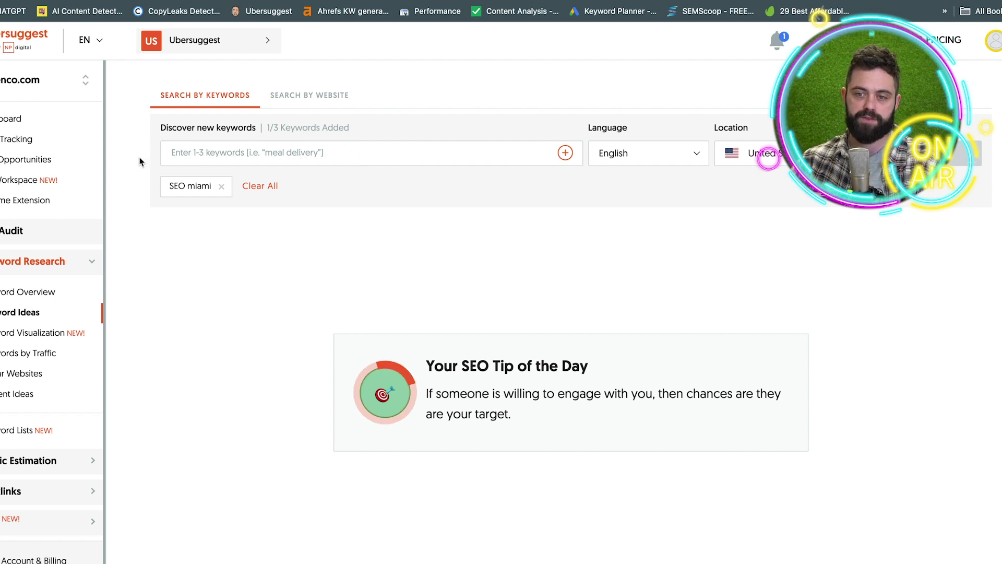
pyautogui.click(287, 153)
pyautogui.write('SEO ')
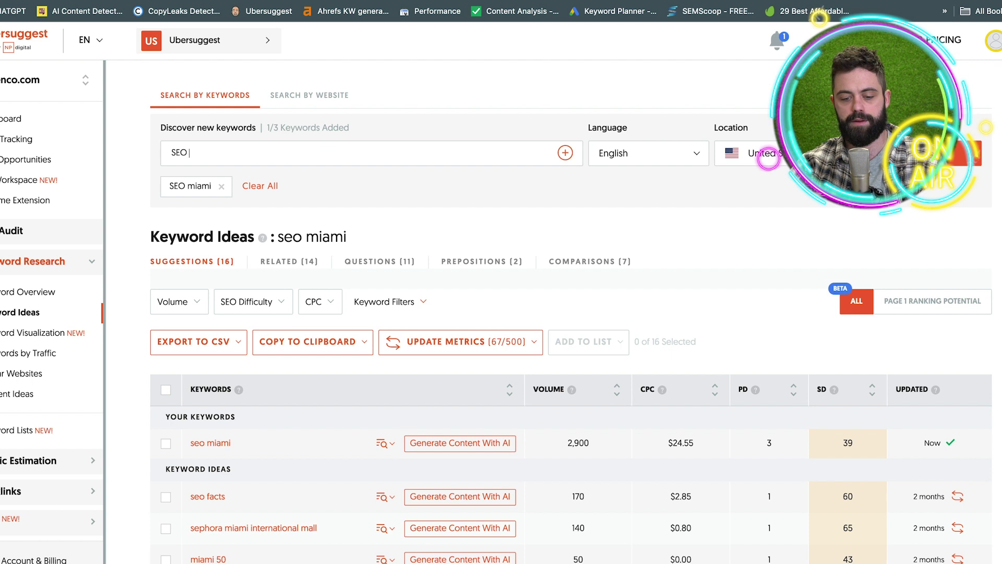
pyautogui.write('agency')
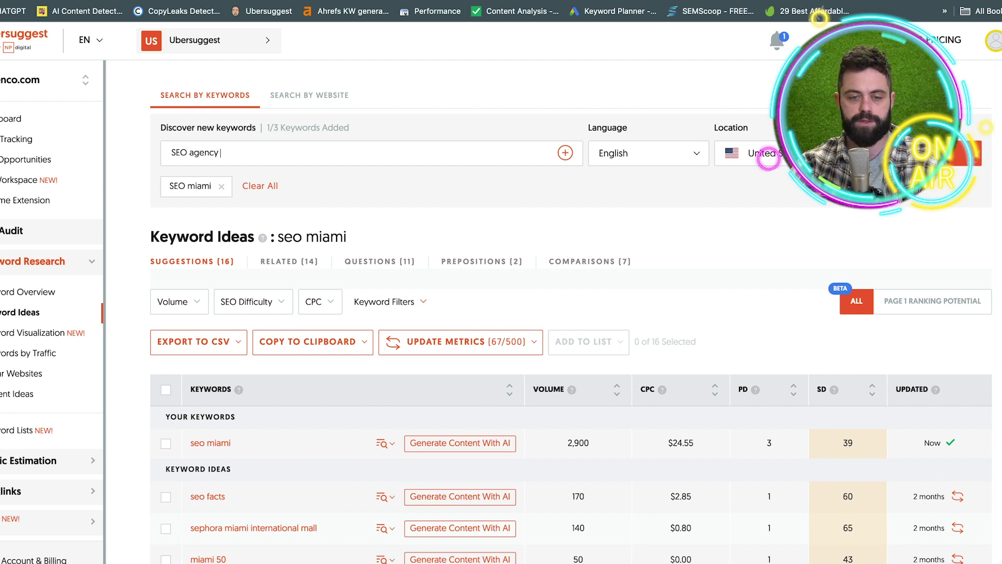
pyautogui.write(' miia')
pyautogui.press('BackSpace')
pyautogui.press('BackSpace')
pyautogui.write('a')
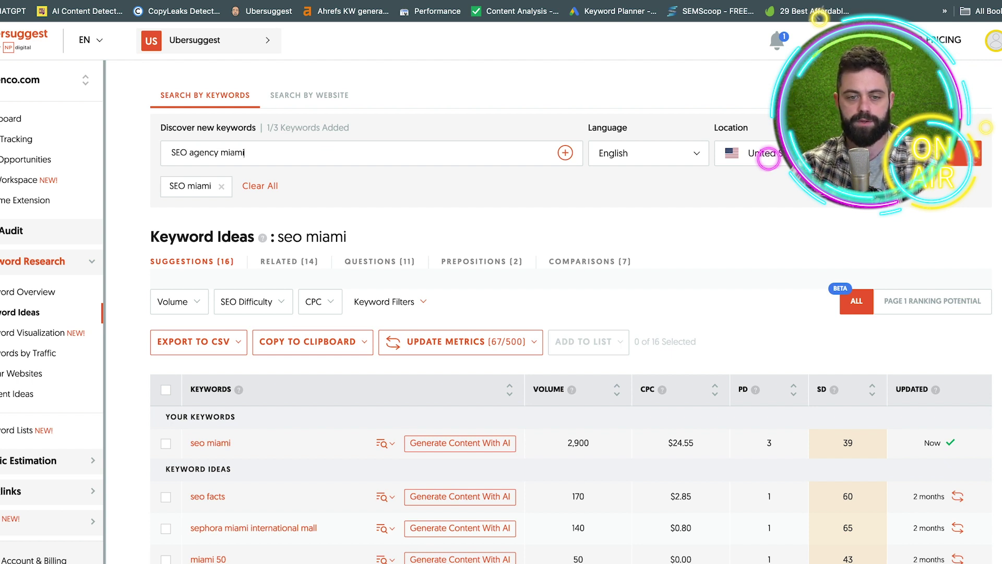
pyautogui.write('mi')
pyautogui.press('Return')
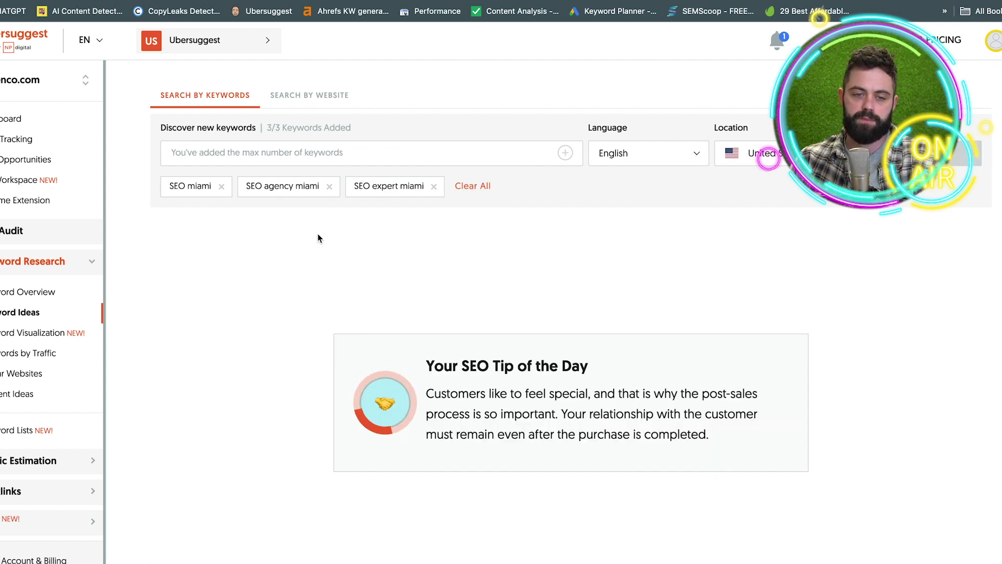
# Examine the keyword ideas list for the three Miami keywords, comparing volume, CPC and SEO difficulty
pyautogui.scroll(-3, 136, 203)
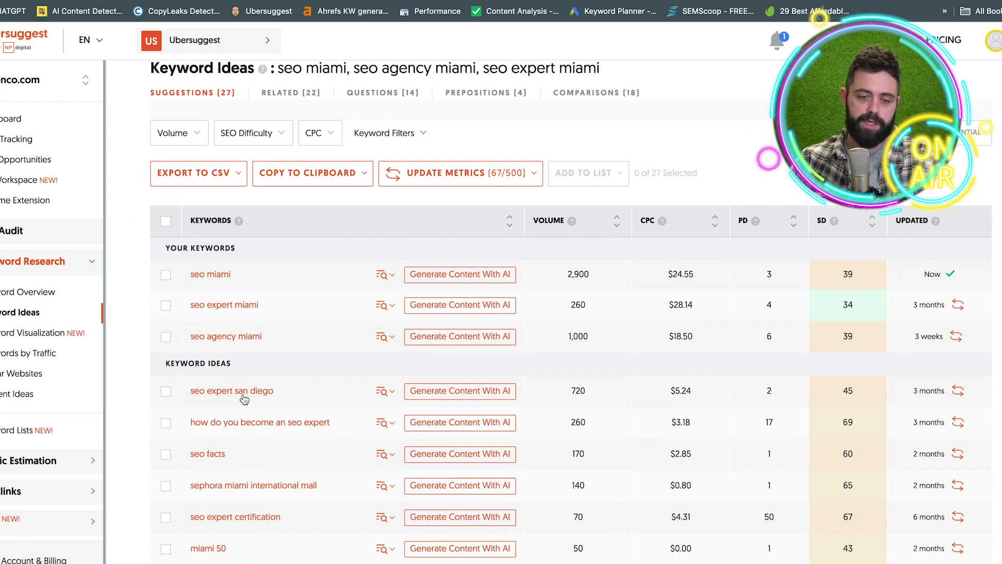
pyautogui.scroll(-1, 237, 425)
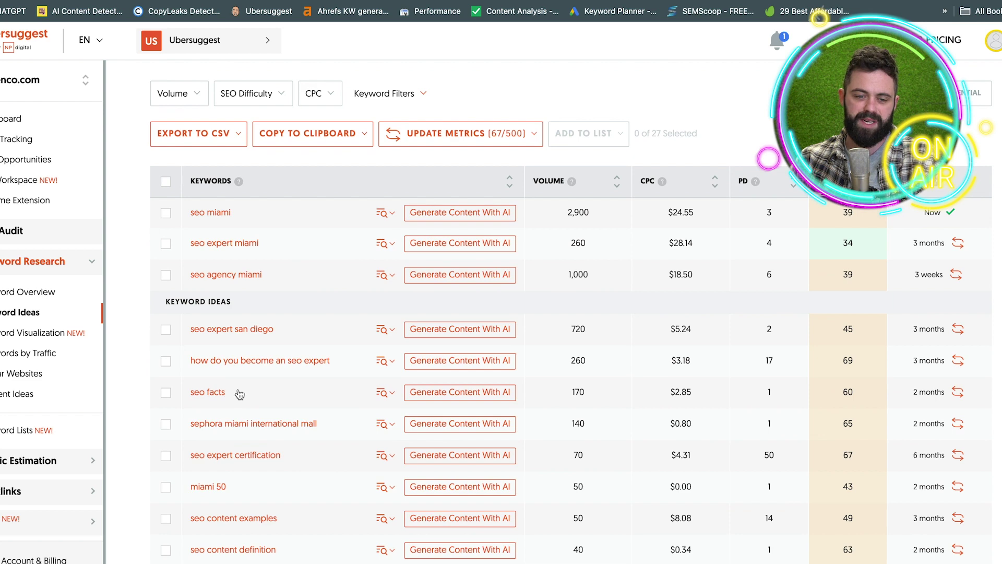
pyautogui.scroll(-1, 137, 358)
pyautogui.scroll(-1, 137, 357)
pyautogui.scroll(-1, 137, 357)
pyautogui.scroll(-1, 138, 357)
pyautogui.scroll(2, 139, 357)
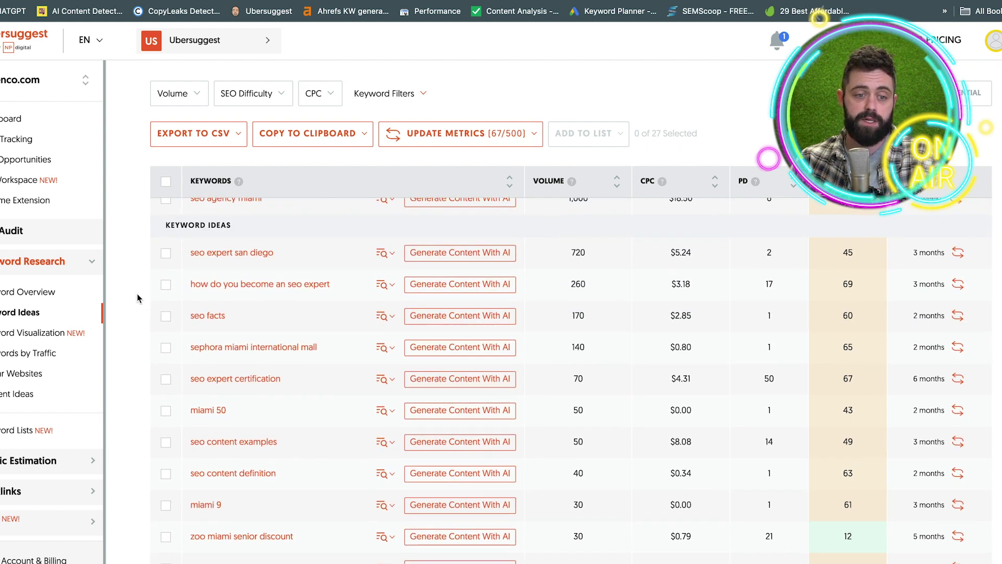
# Open Keyword Visualization and generate the keyword map for "SEO florida"
pyautogui.click(55, 334)
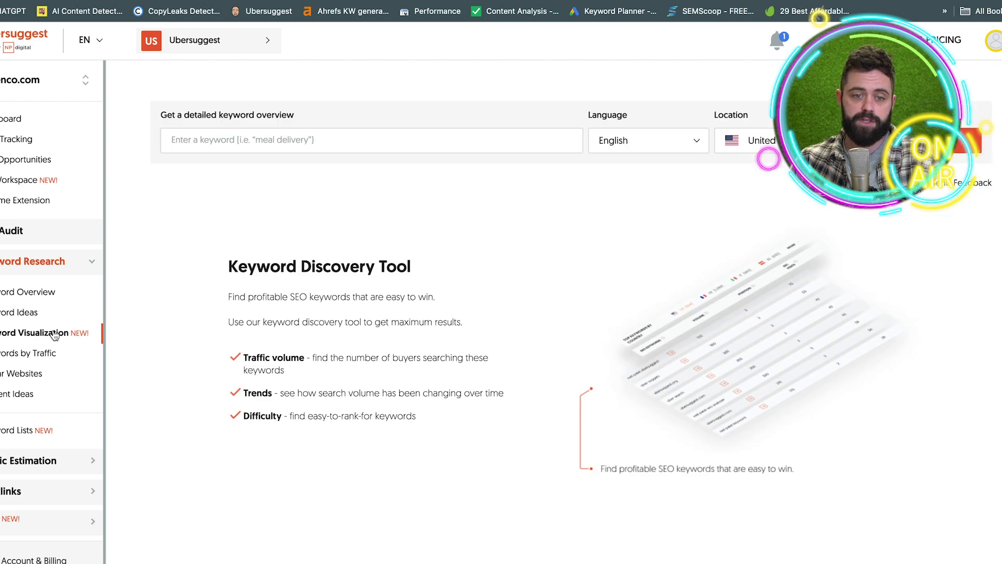
pyautogui.click(388, 148)
pyautogui.write('SEO florida')
pyautogui.press('Return')
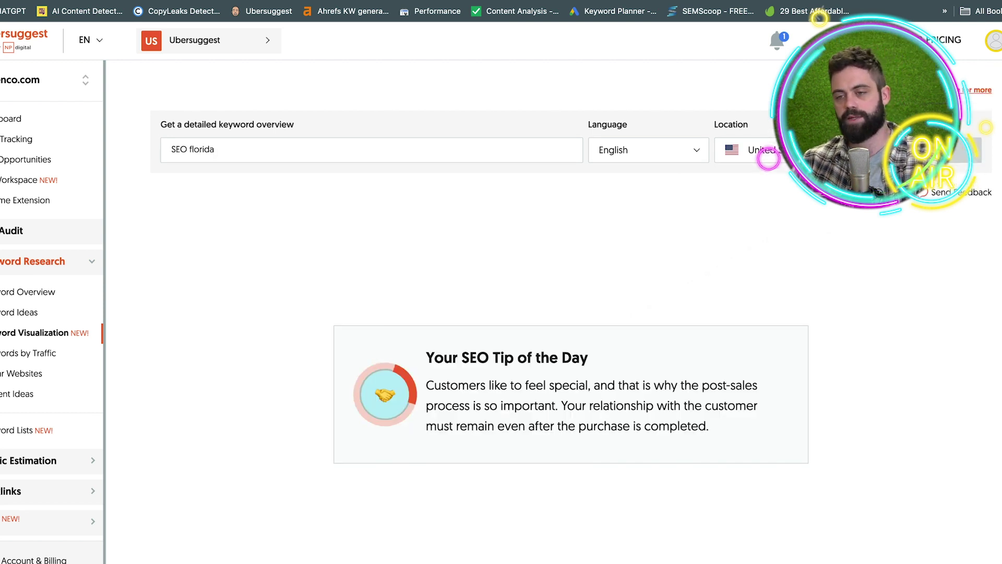
# Examine the "SEO florida" question map, switch to its data view and expand the metrics of "will florida sink"
pyautogui.scroll(-6, 552, 237)
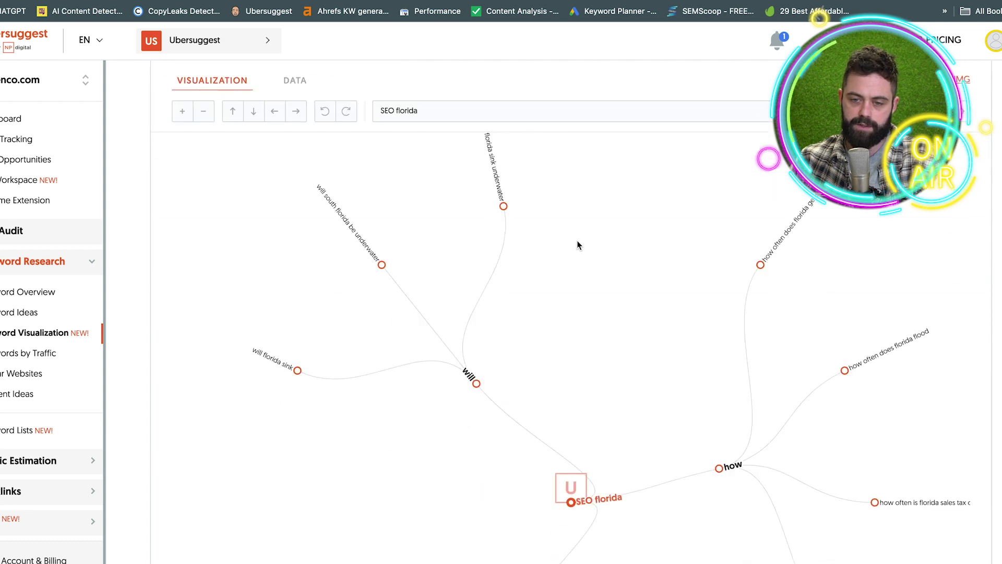
pyautogui.hotkey('ctrl', '+')
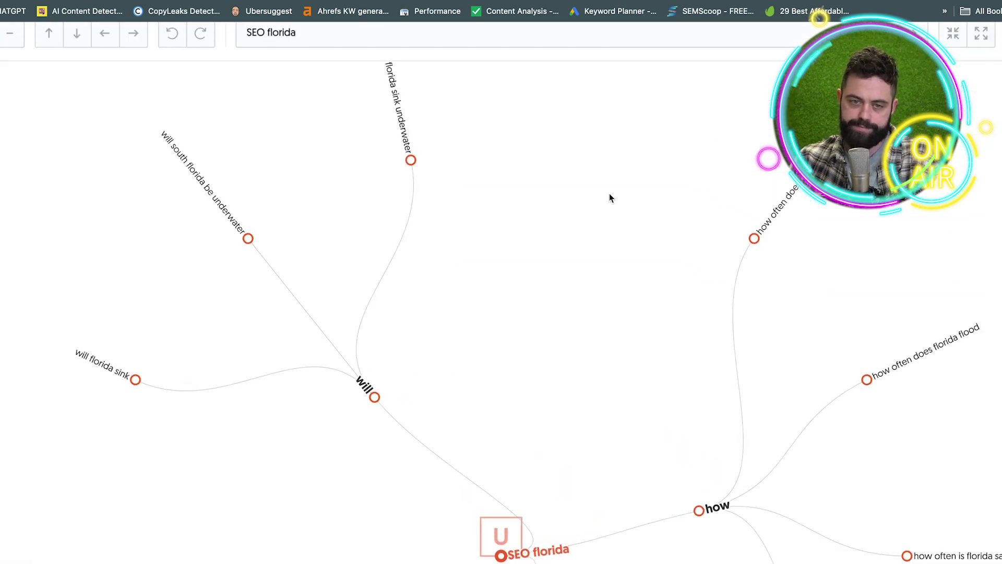
pyautogui.hotkey('ctrl', '-')
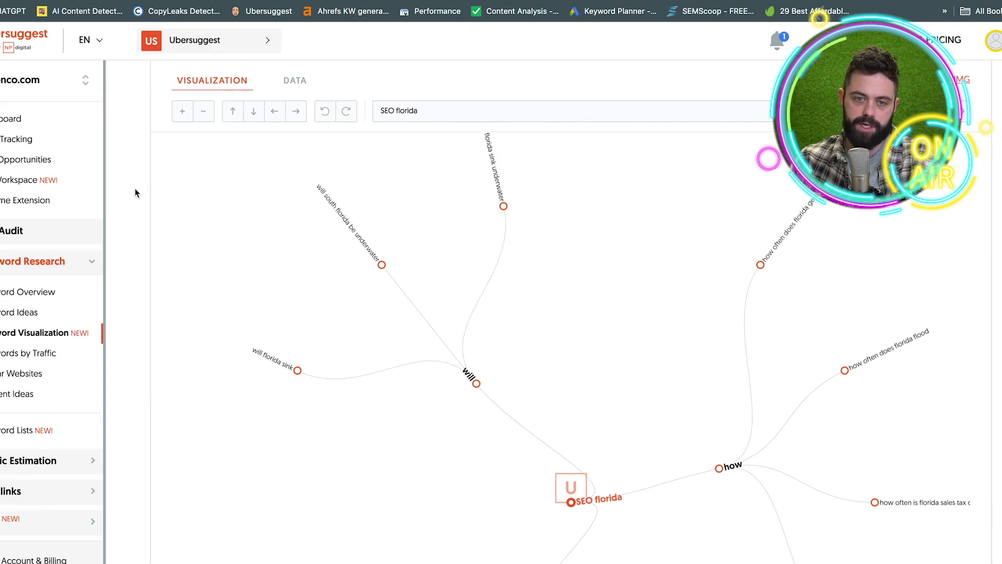
pyautogui.click(293, 80)
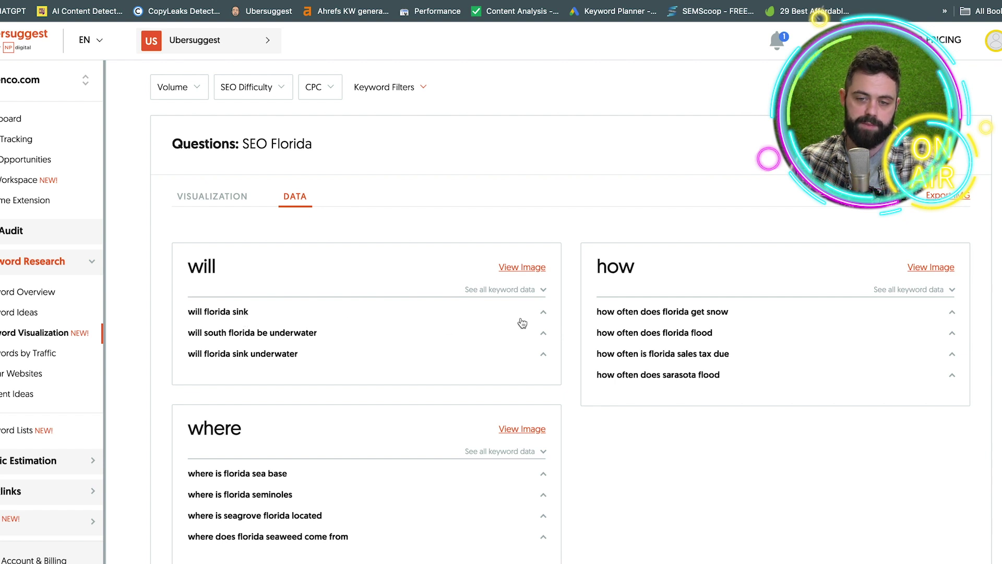
pyautogui.click(544, 313)
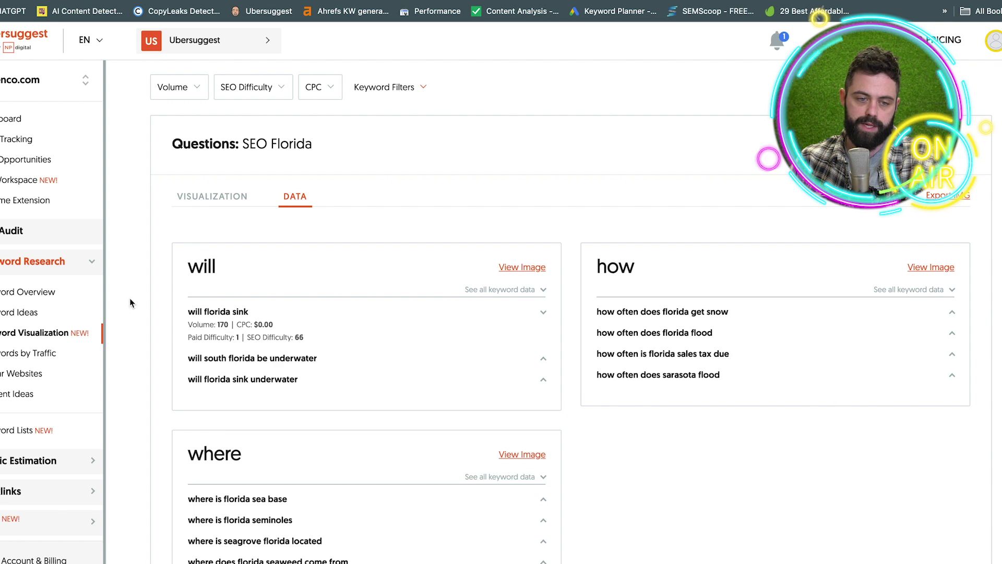
# Check Keywords by Traffic and Similar Websites for gorenco.com, and expand the Traffic Estimation tools
pyautogui.click(45, 359)
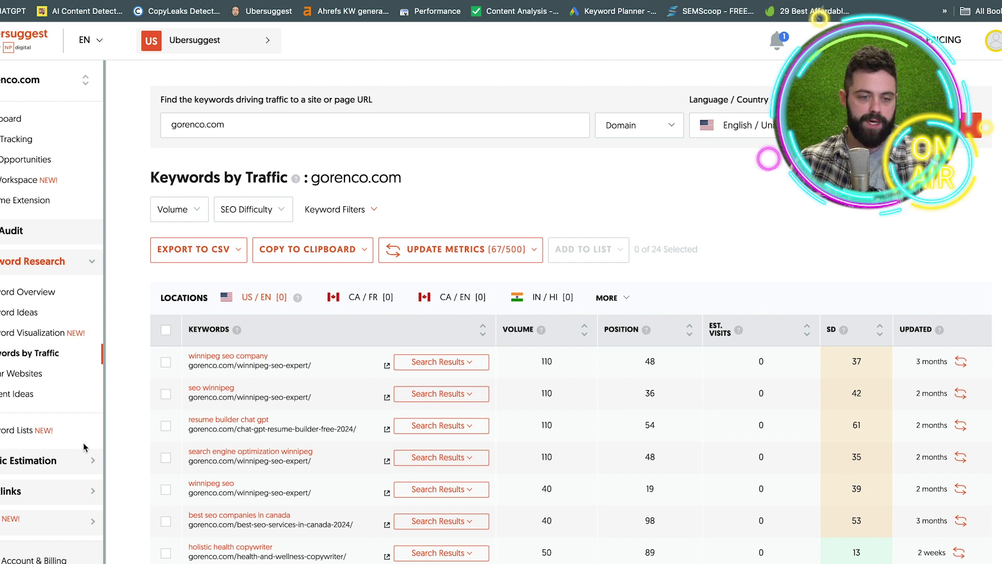
pyautogui.click(33, 374)
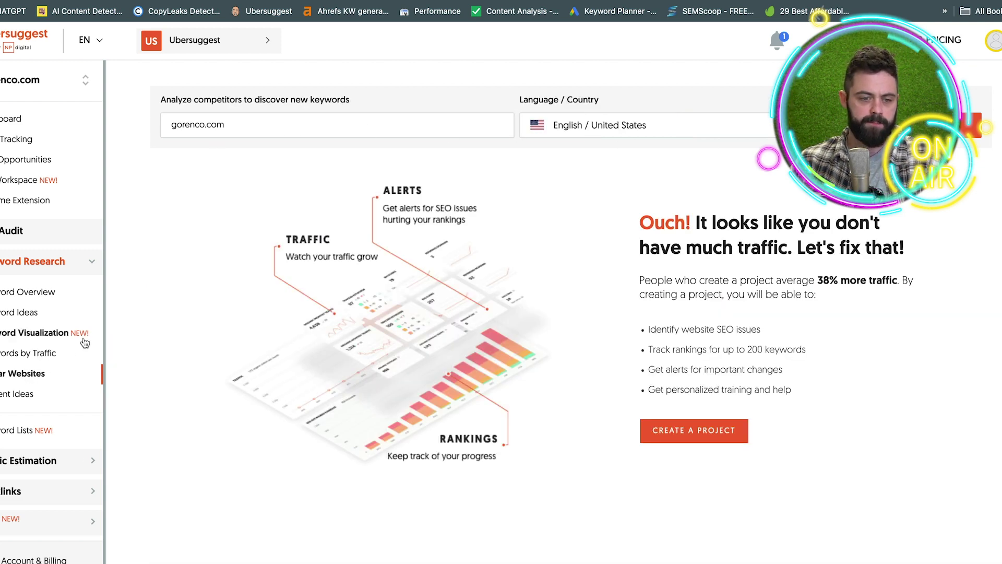
pyautogui.click(95, 464)
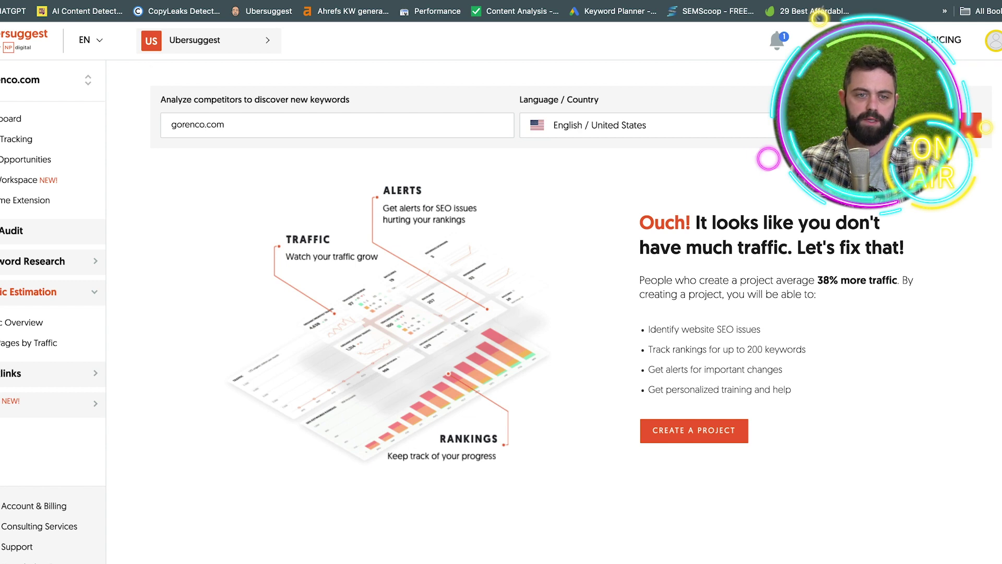
# Search Google for "seo miami" in a new browser tab and look through the results for a competitor site
pyautogui.hotkey('ctrl', 't')
pyautogui.write('se')
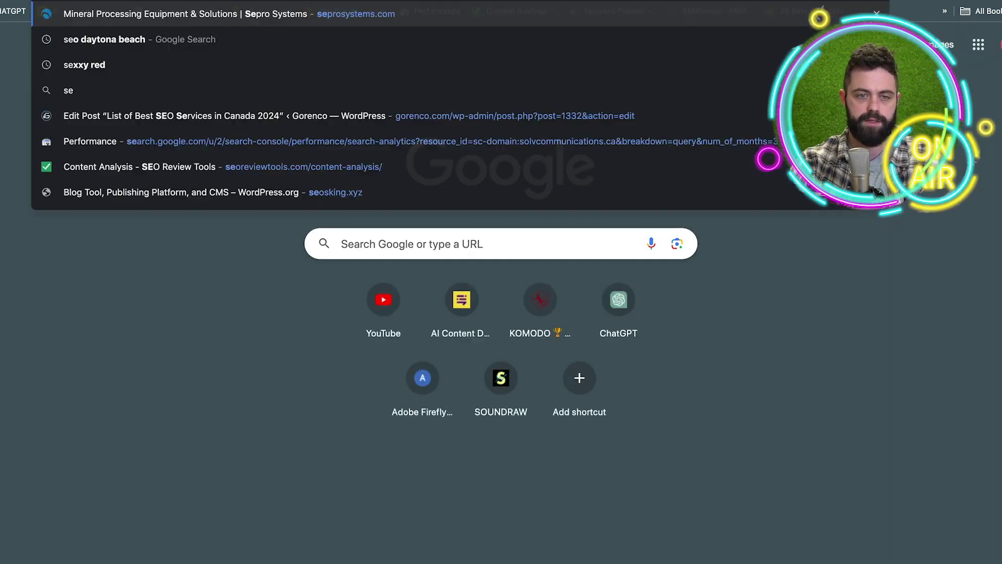
pyautogui.write('o miami')
pyautogui.press('Return')
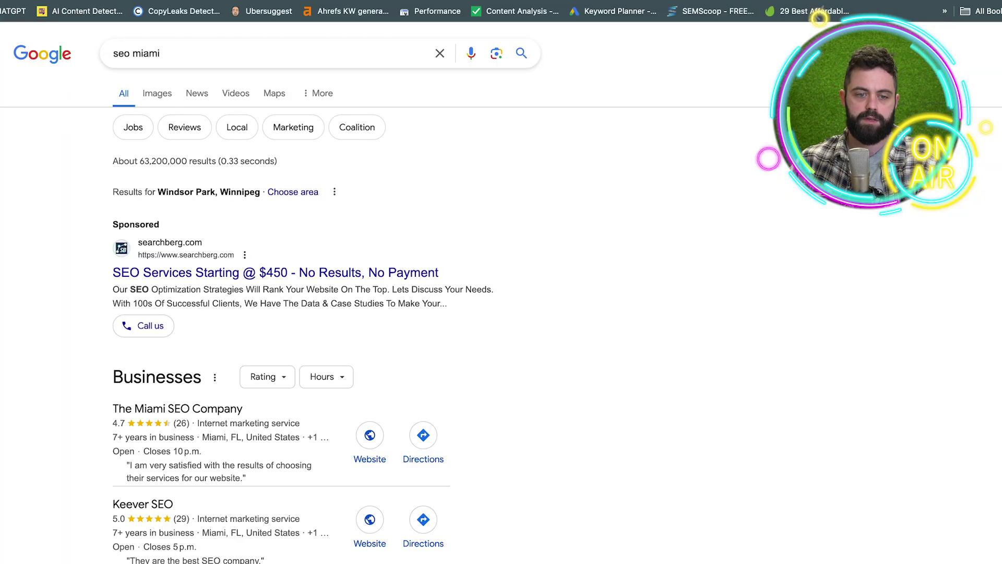
pyautogui.scroll(-12, 89, 150)
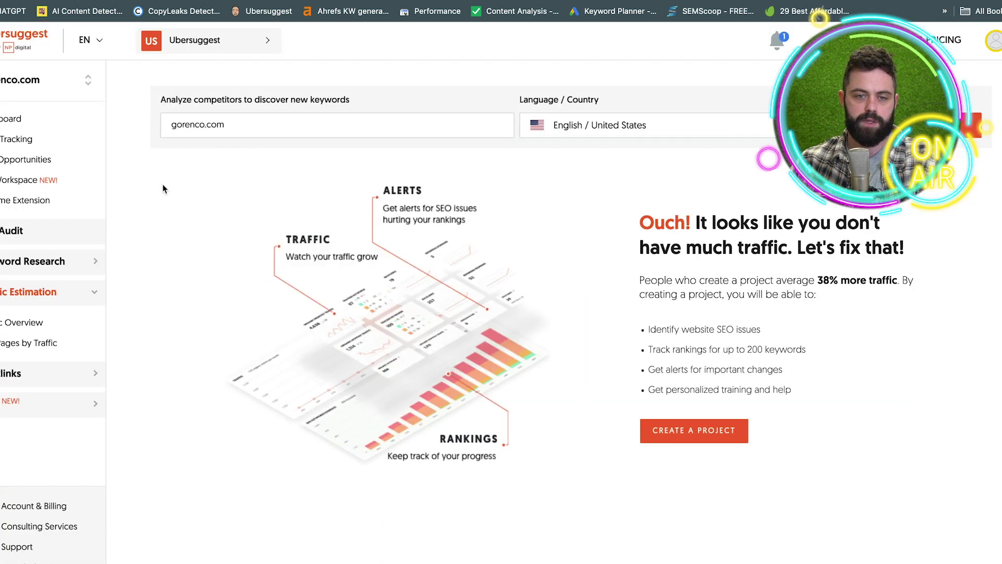
pyautogui.tripleClick(205, 120)
pyautogui.write('https://miamisem.com/')
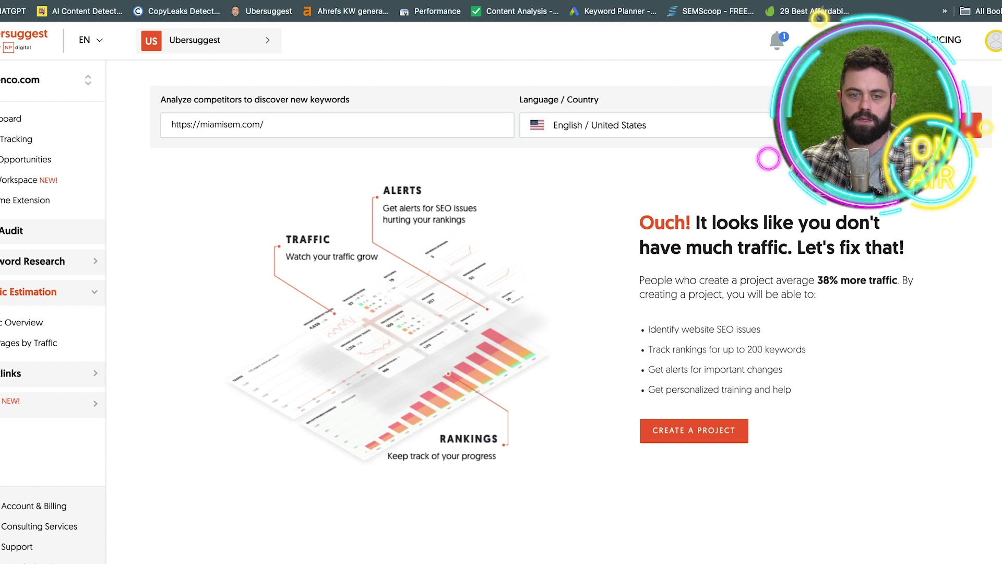
pyautogui.press('Return')
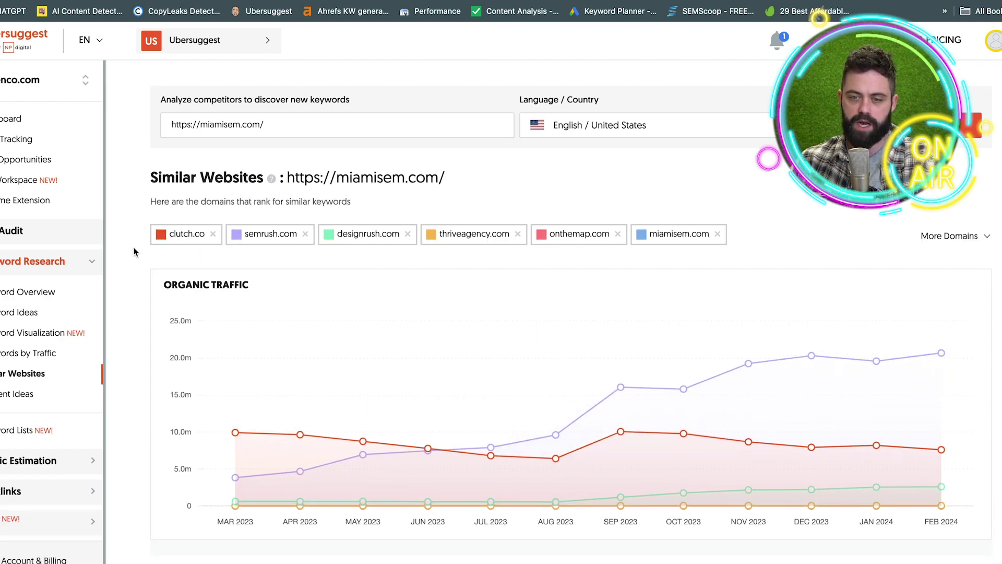
# Remove clutch.co and semrush.com from the organic traffic comparison and review the similar websites' common keywords and keyword gaps
pyautogui.click(212, 235)
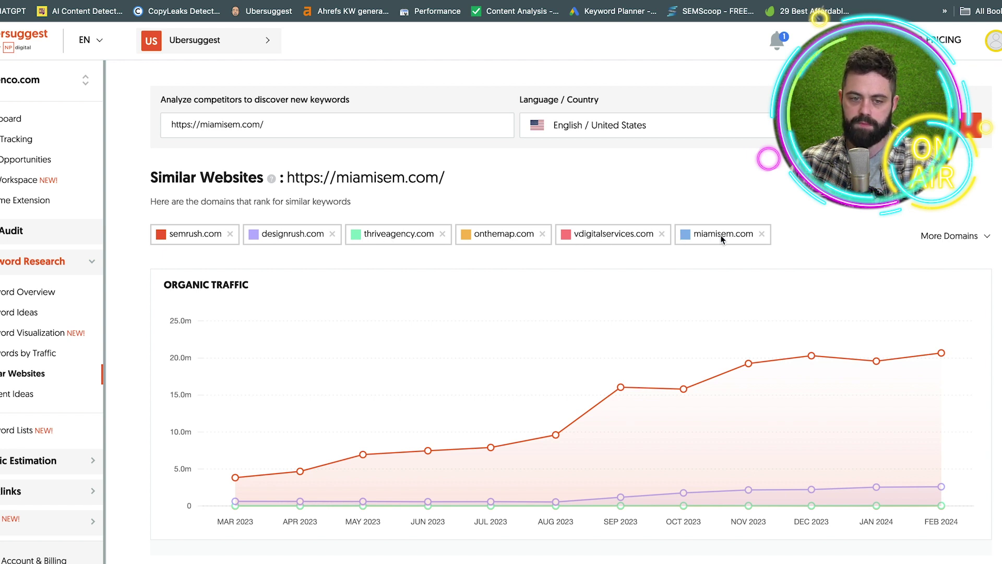
pyautogui.click(230, 234)
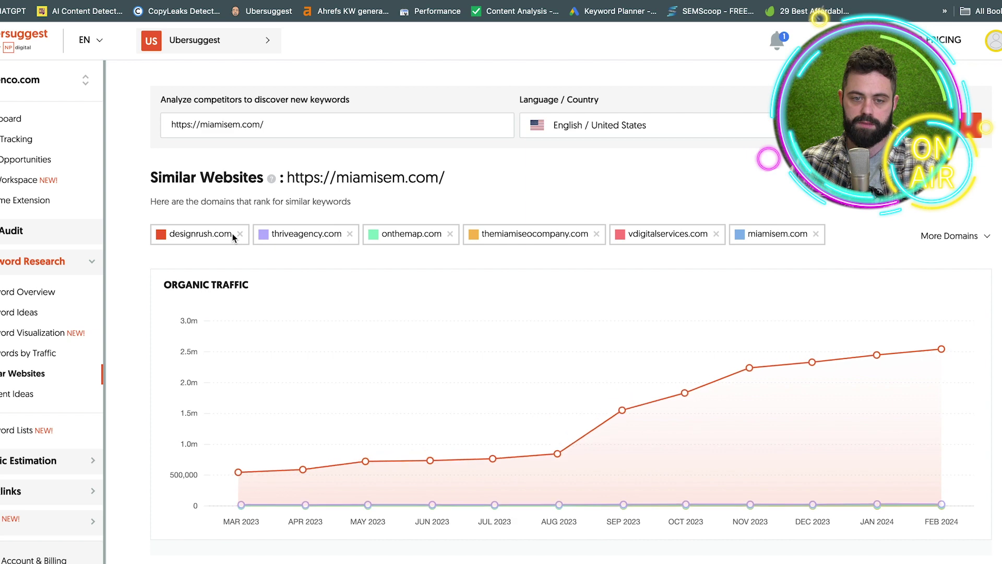
pyautogui.scroll(-7, 334, 253)
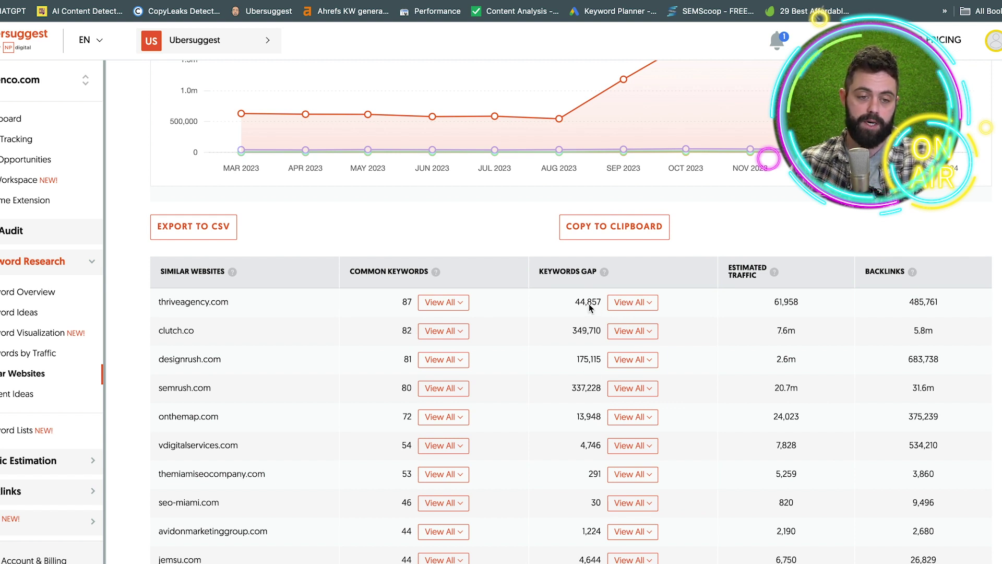
# Open the Traffic Overview for miamisem.com and examine its organic traffic, keyword rankings and top SEO keywords
pyautogui.click(21, 462)
pyautogui.click(8, 326)
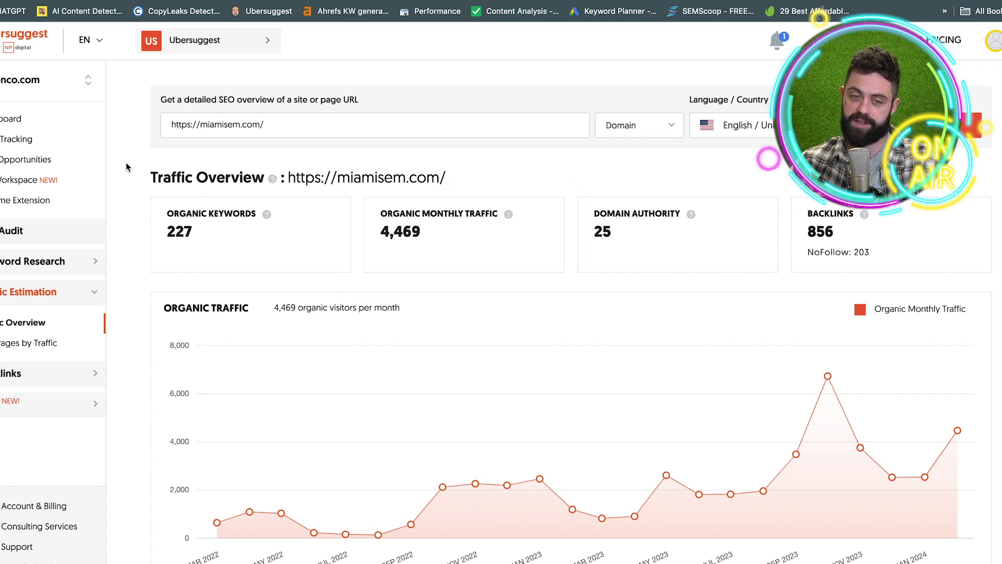
pyautogui.scroll(-3, 125, 172)
pyautogui.scroll(-10, 125, 171)
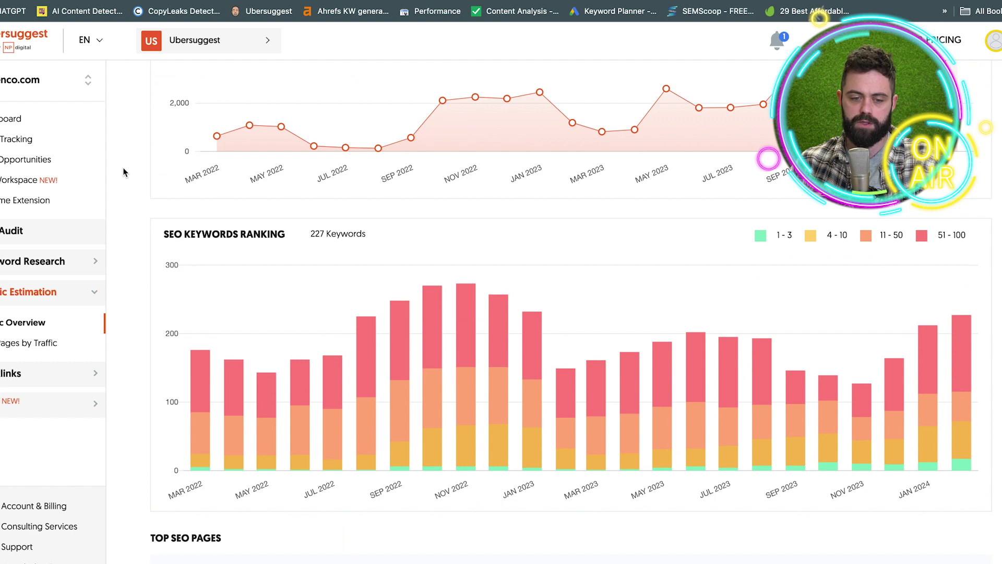
pyautogui.scroll(-5, 126, 171)
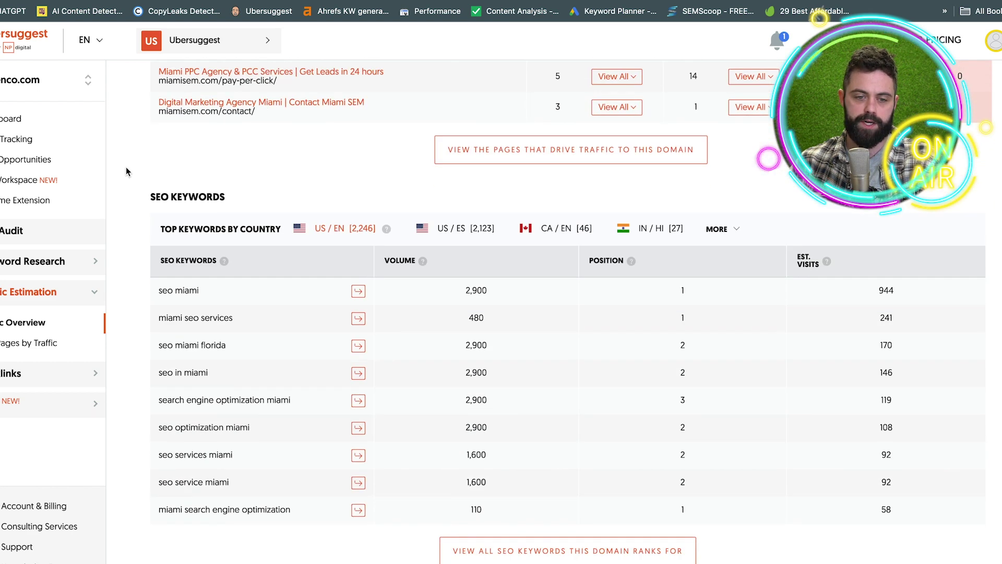
# Open the full list of SEO keywords miamisem.com ranks for and look closely at the keyword rows
pyautogui.click(483, 551)
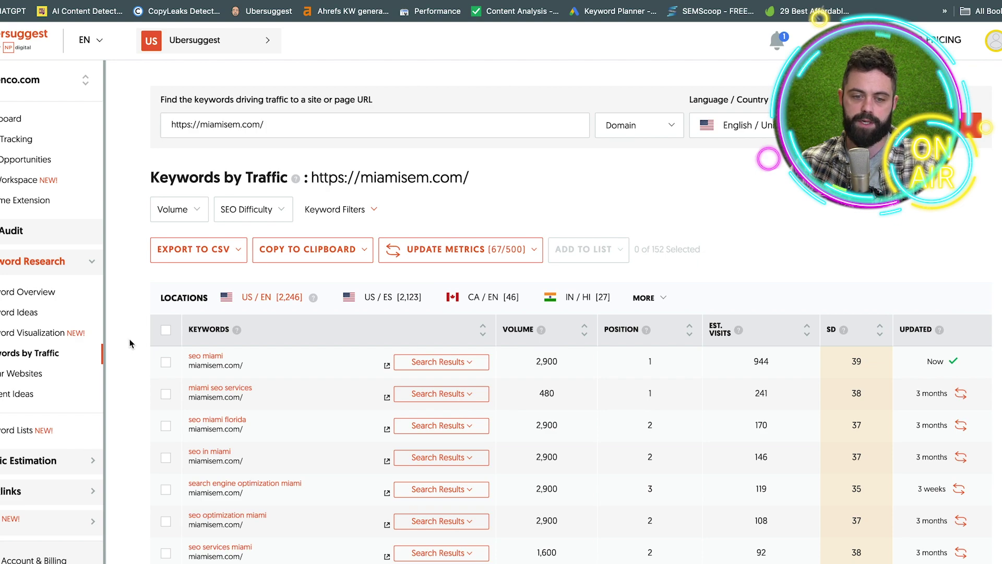
pyautogui.scroll(-3, 127, 343)
pyautogui.scroll(5, 127, 343)
pyautogui.hscroll(4, 202, 343)
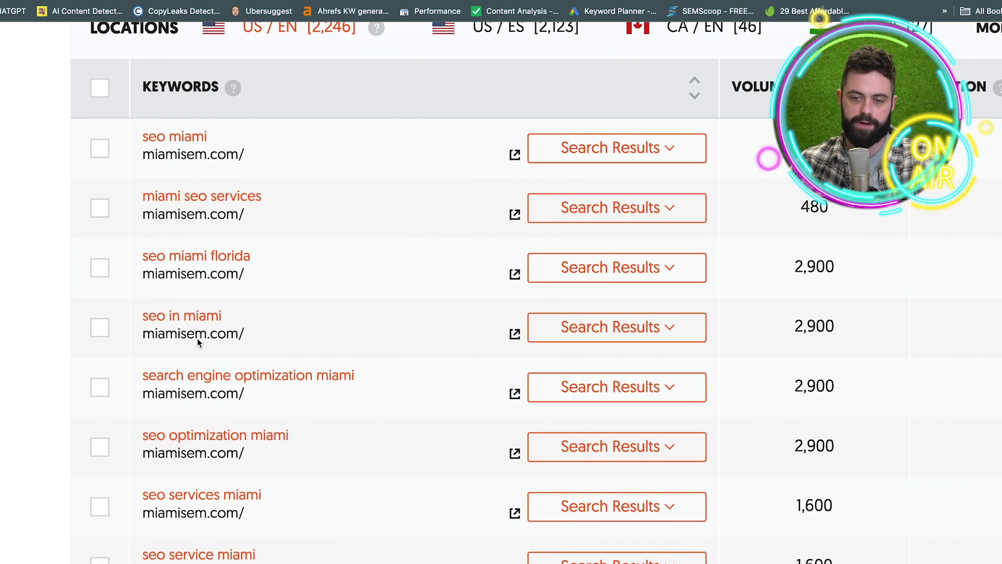